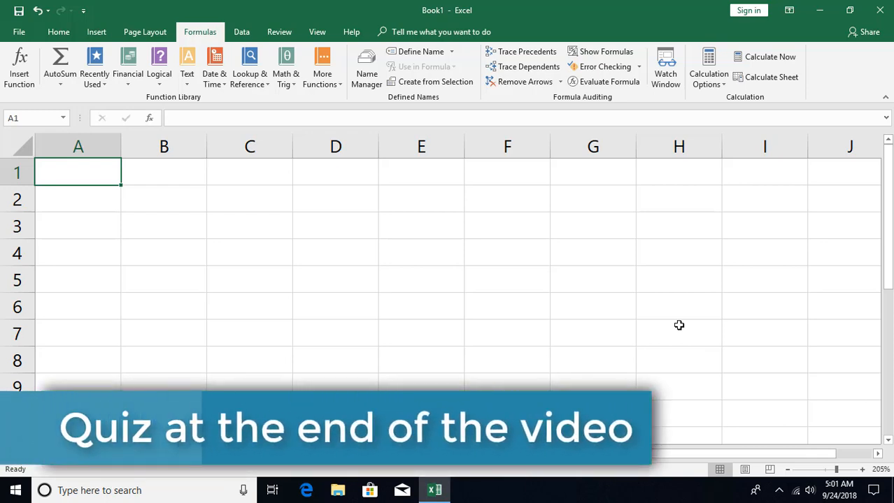
Merge and center cells B1 through F1
key("Right")
key("shift+Right")
key("shift+Right")
key("shift+Right")
key("shift+Right")
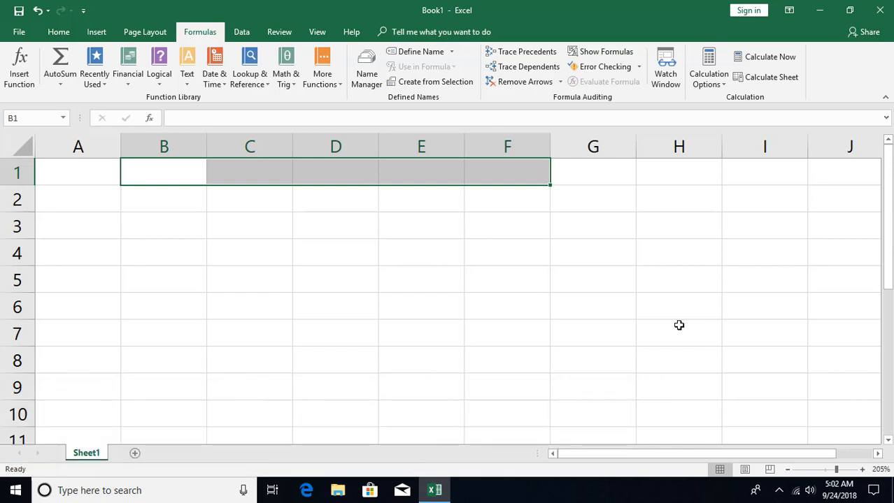
key("alt+h")
key("m")
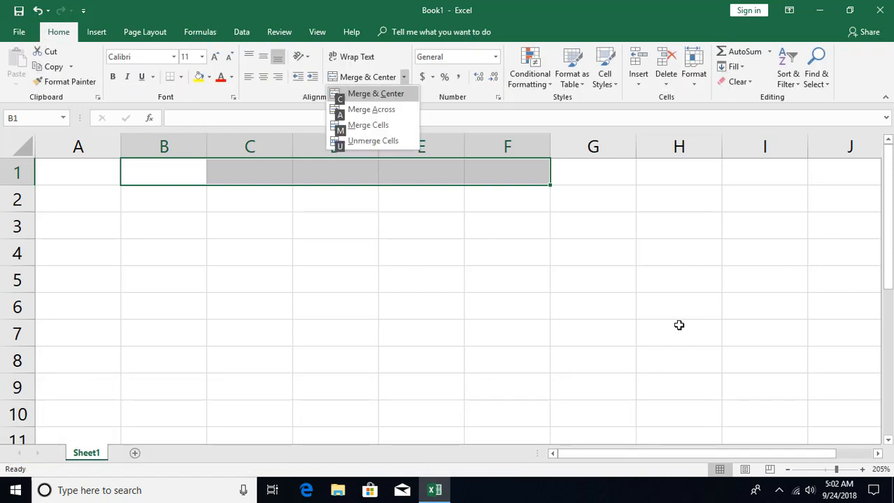
key("c")
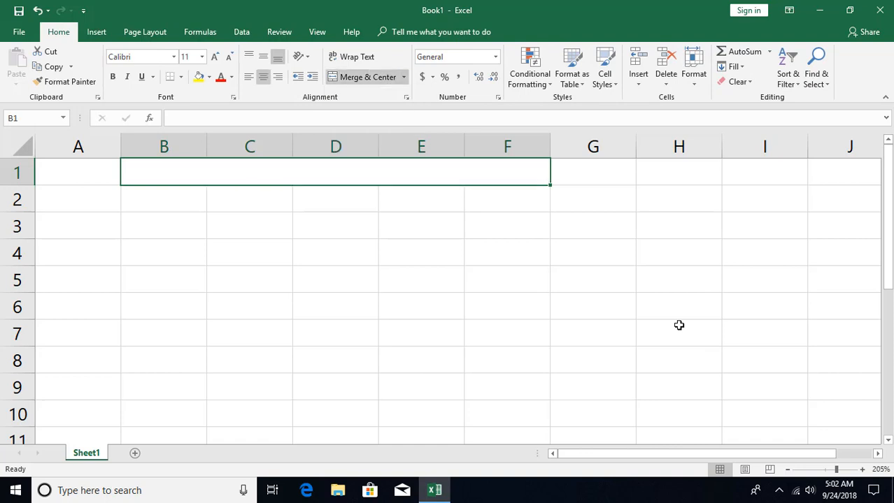
Enter the title Contoso Quarterly Sales in the merged cell and the heading Region in B3
type("Contoso Q")
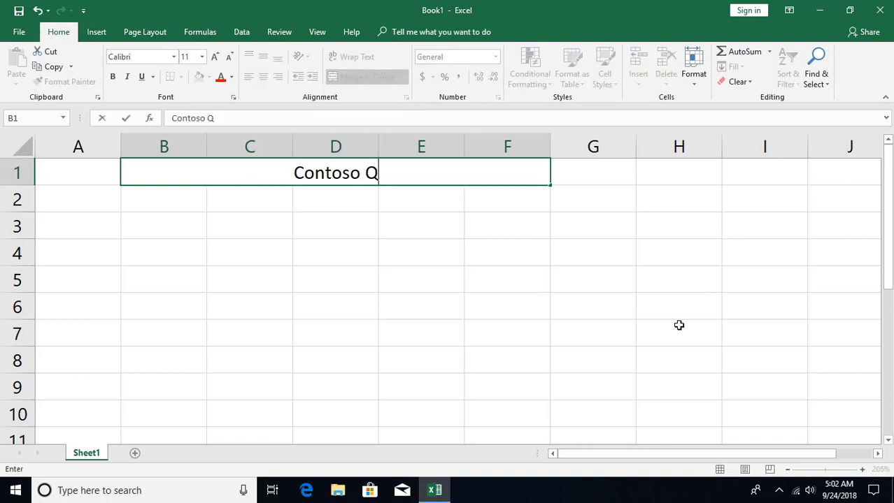
type("uar")
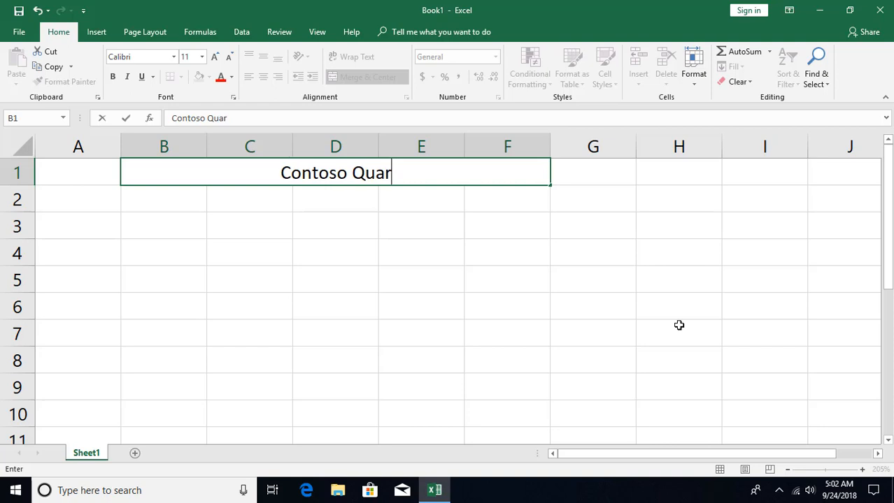
type("terly Sales")
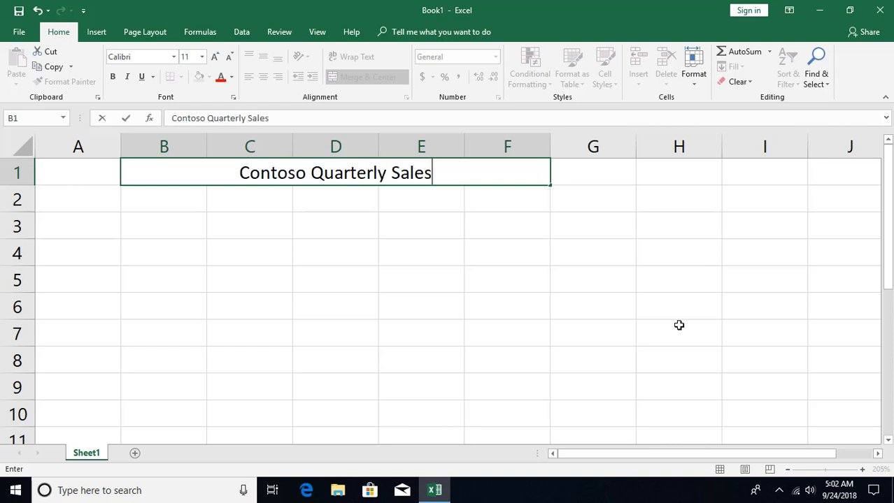
key("Return")
key("Return")
type("Region")
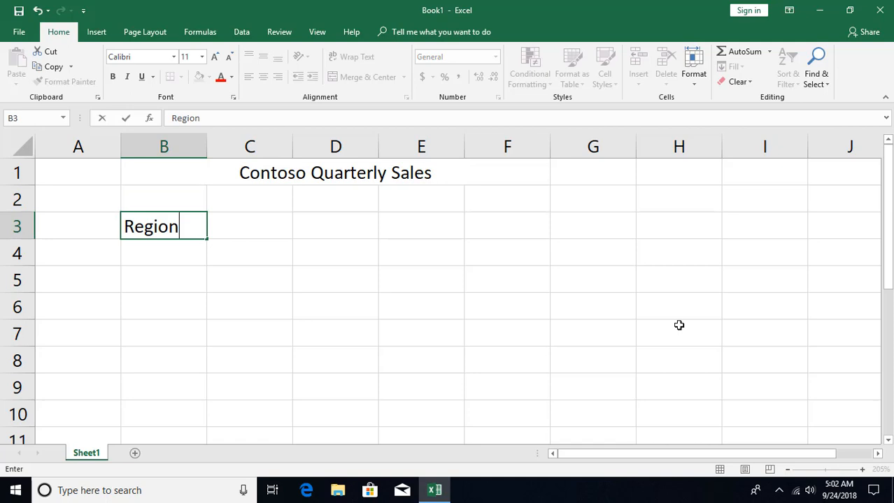
key("ctrl+Return")
Apply the Title cell style to the Contoso Quarterly Sales heading
key("Up")
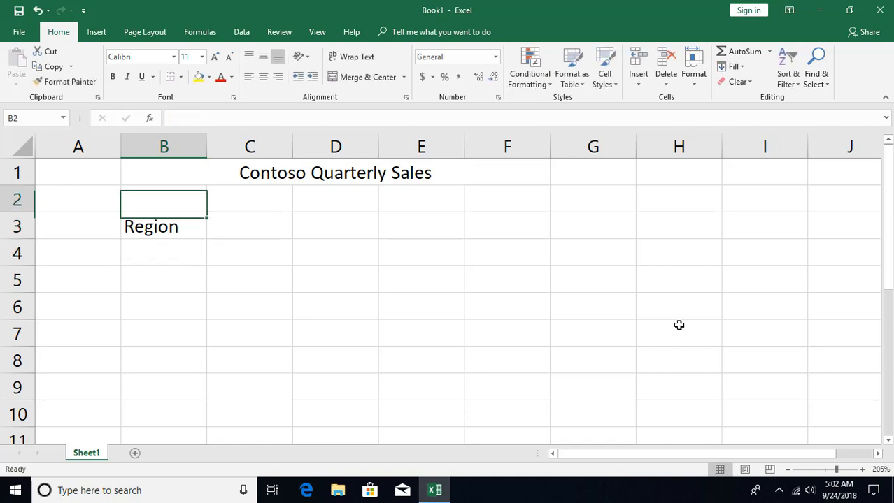
key("Up")
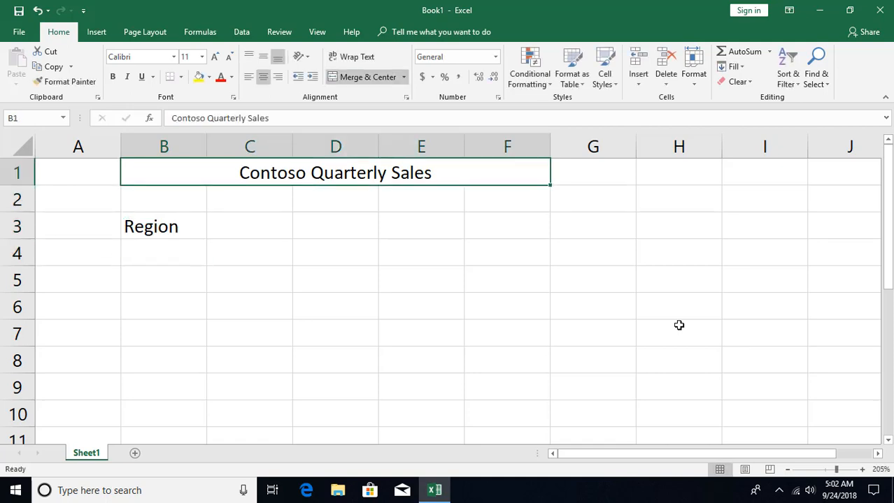
key("alt+h")
key("j")
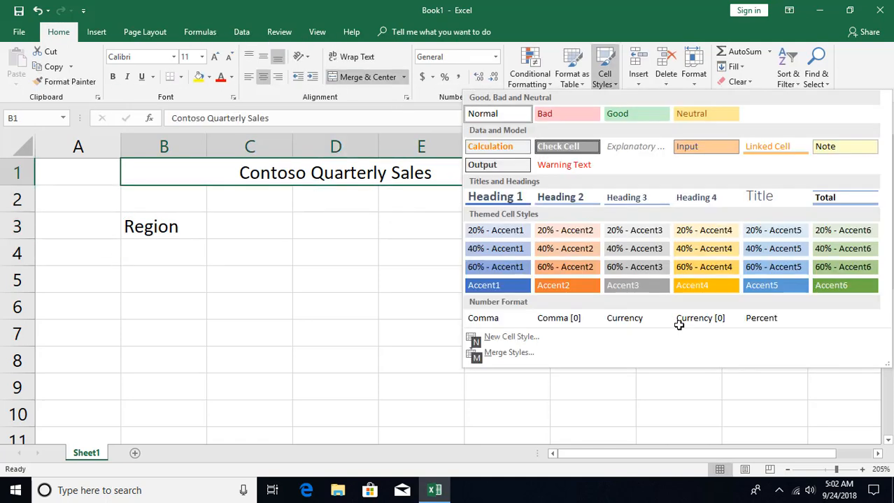
left_click(763, 202)
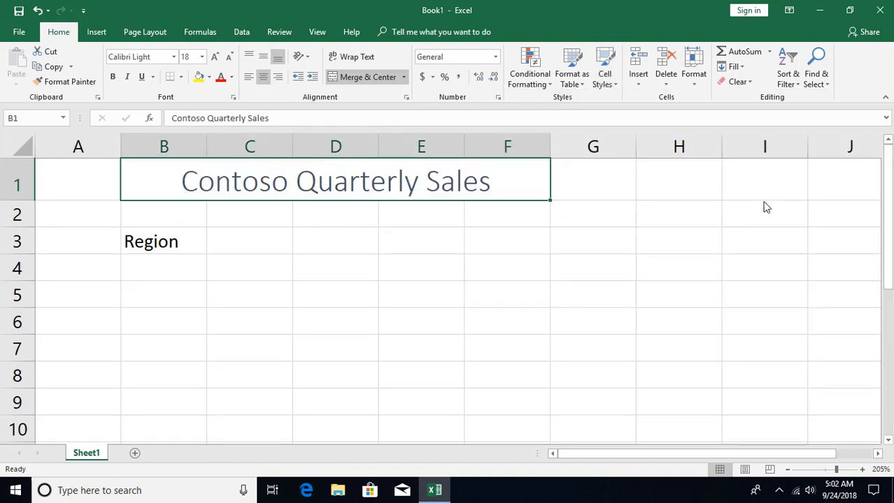
Enter East in B4 and autofill the region names down through B7
key("Down")
key("Down")
key("Down")
type("East")
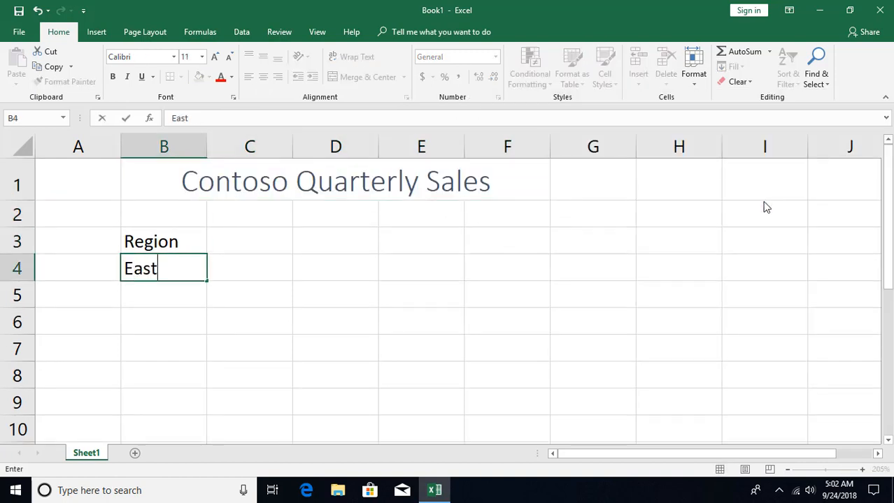
key("ctrl+Return")
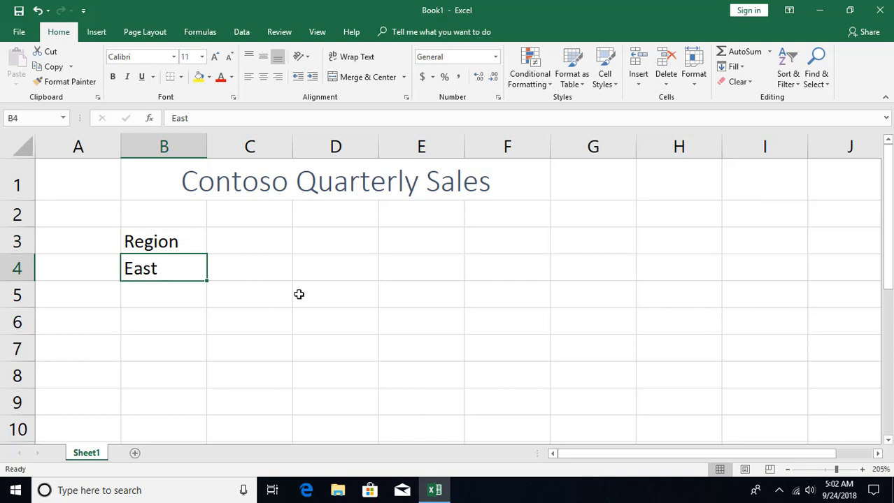
left_click_drag(206, 281, 202, 361)
Enter Qtr 1 in C3 and autofill the quarter headings across through F3
left_click(242, 240)
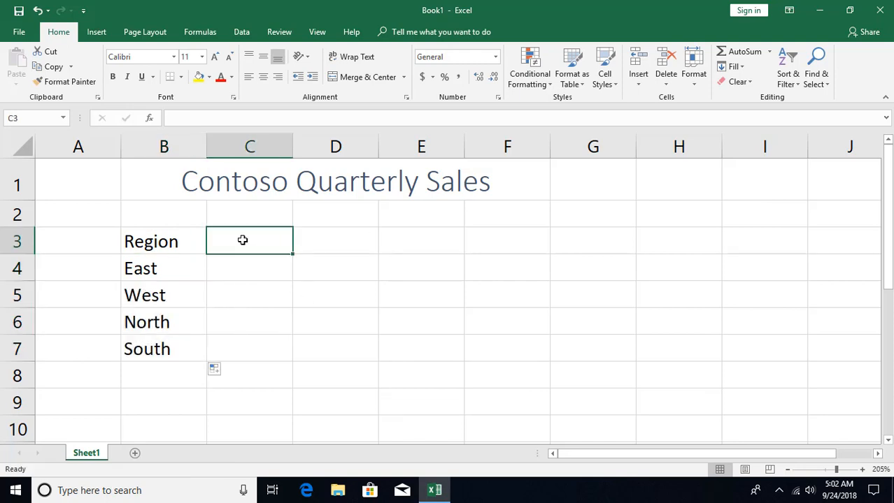
type("Qtr 1")
key("Return")
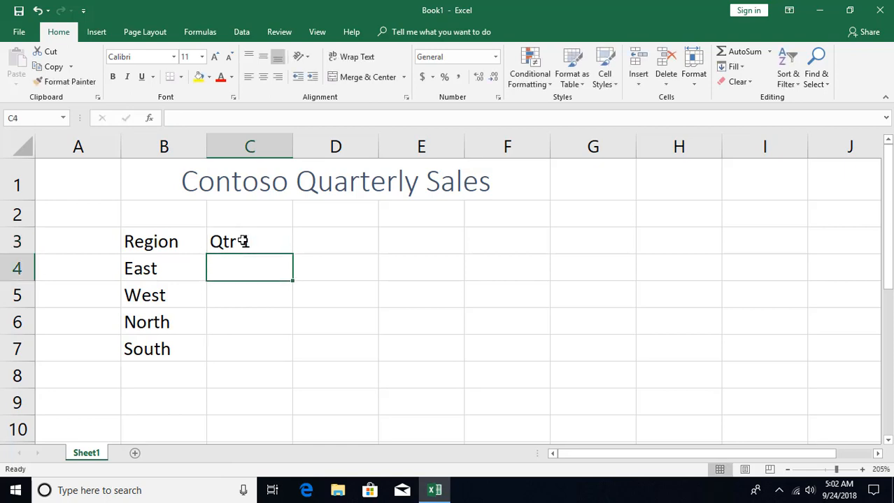
left_click(243, 241)
left_click_drag(293, 253, 513, 257)
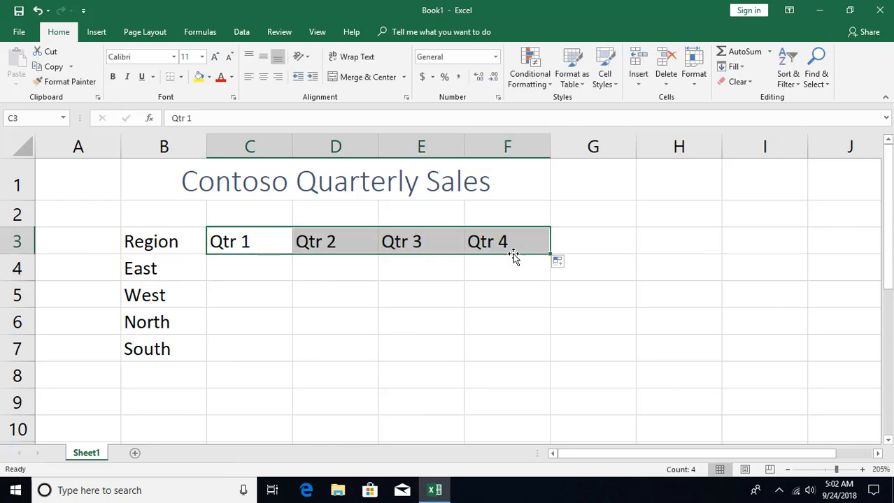
Fill the range C4:F7 with the formula =RANDBETWEEN(5000,10000)
left_click(237, 269)
key("shift+Down")
key("shift+Down")
key("shift+Down")
key("shift+Right")
key("shift+Right")
key("shift+Right")
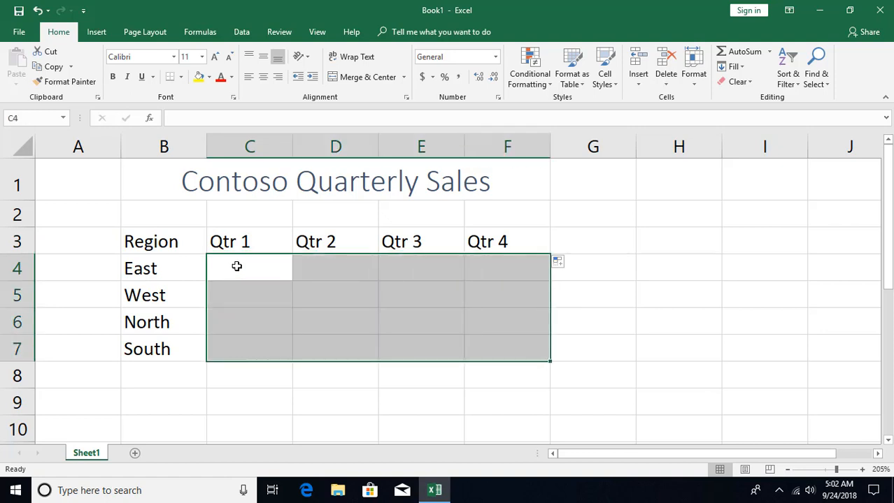
type("=")
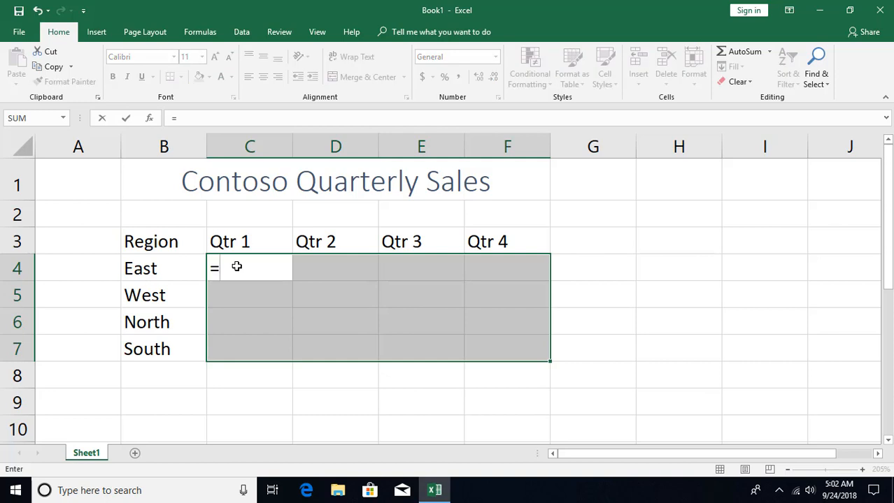
type("ran")
key("Down")
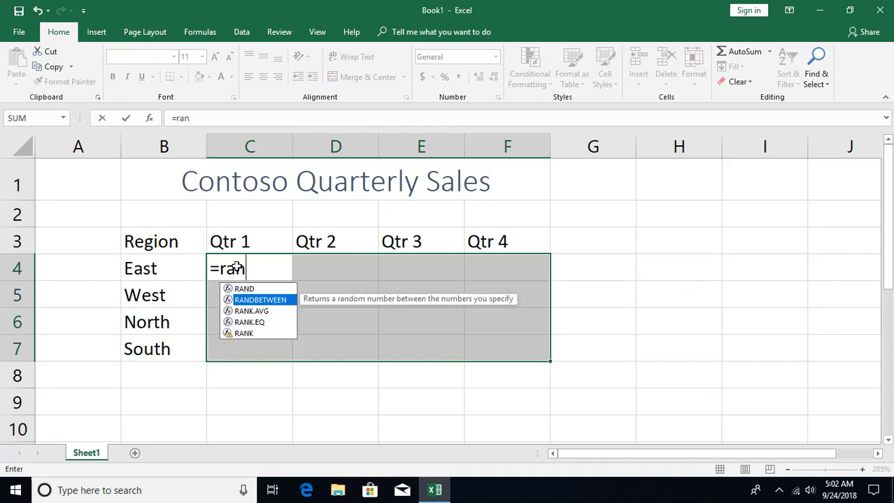
key("Tab")
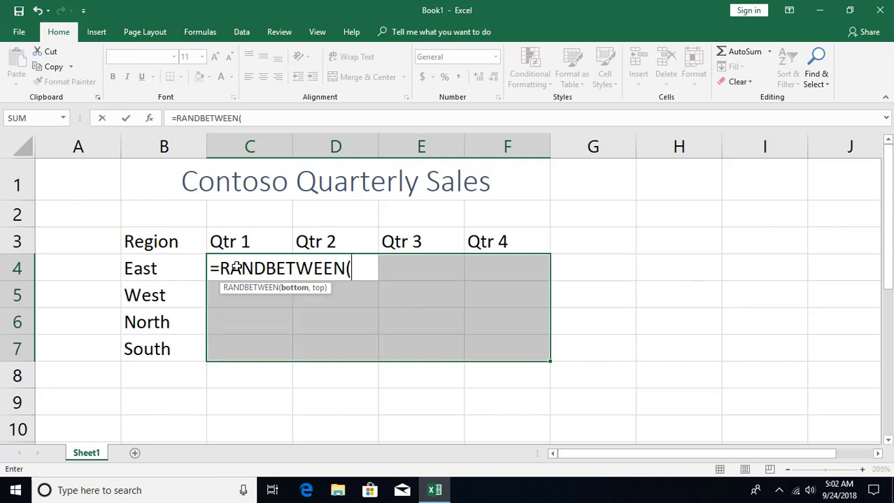
type("5000,100")
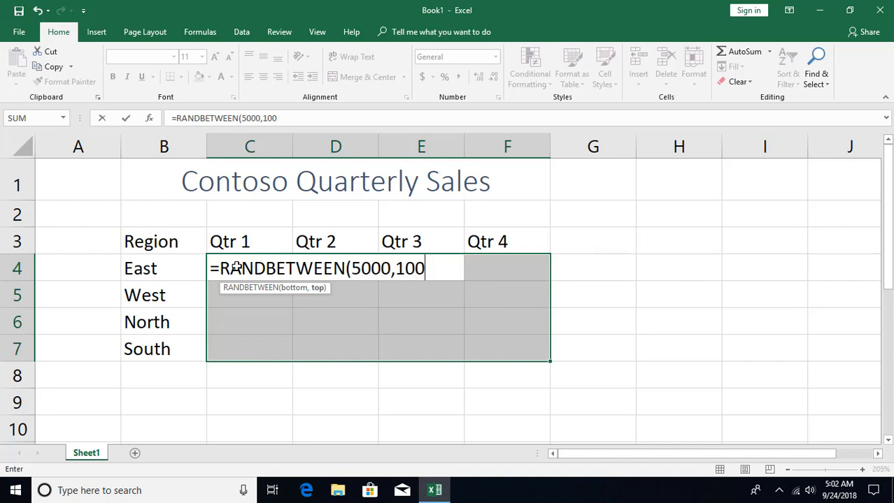
type("00)")
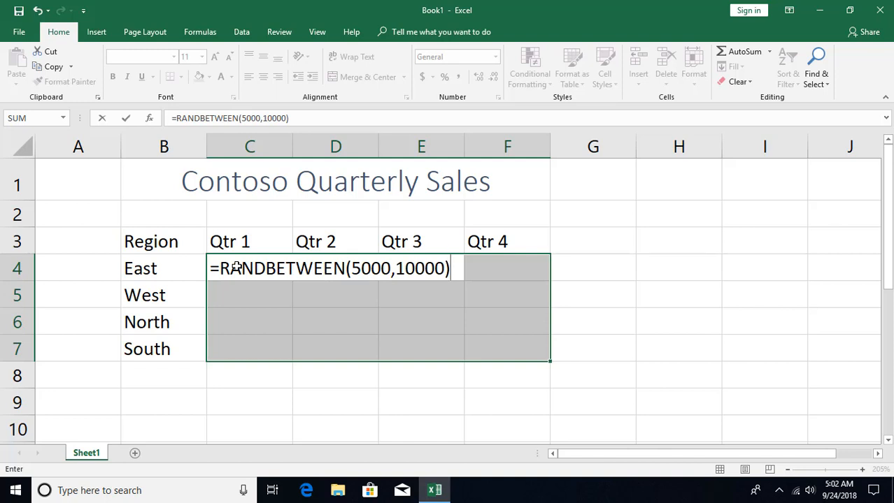
key("ctrl+Return")
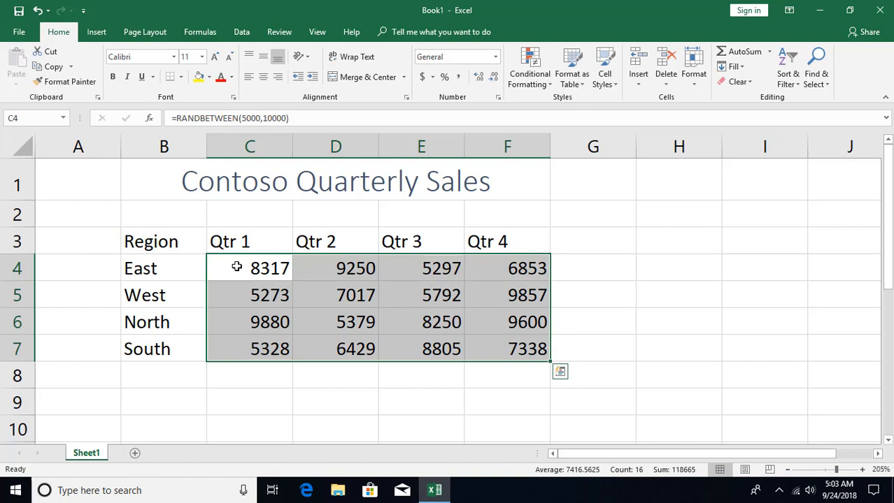
Enter the test text dfgsd in C9 to trigger a recalculation of the random figures, and undo that entry
left_click(248, 267)
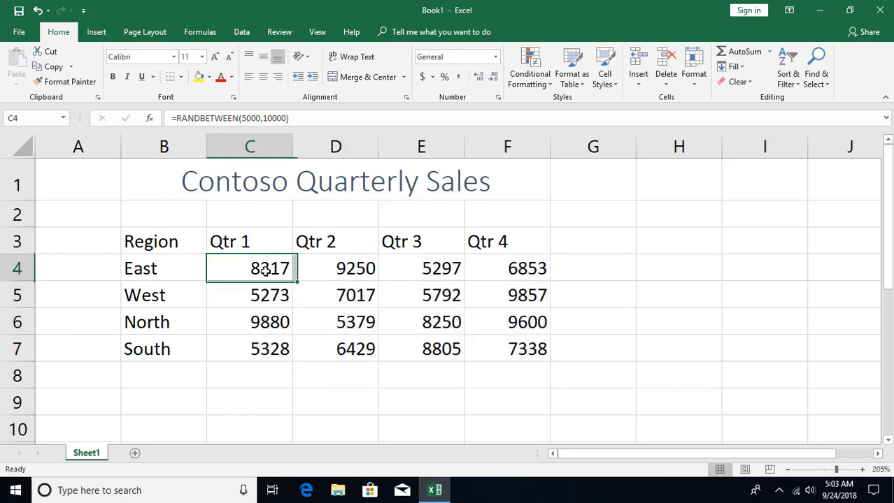
left_click(318, 269)
left_click(251, 400)
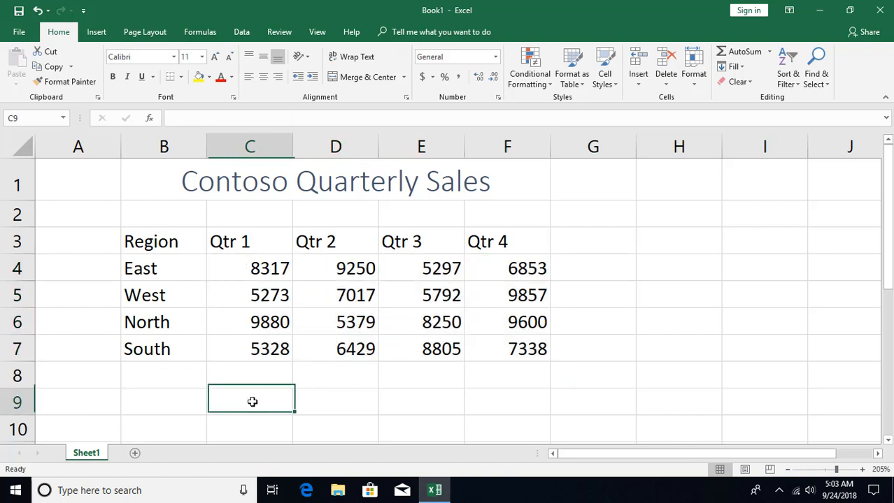
type("dfgsd")
key("Return")
key("Tab")
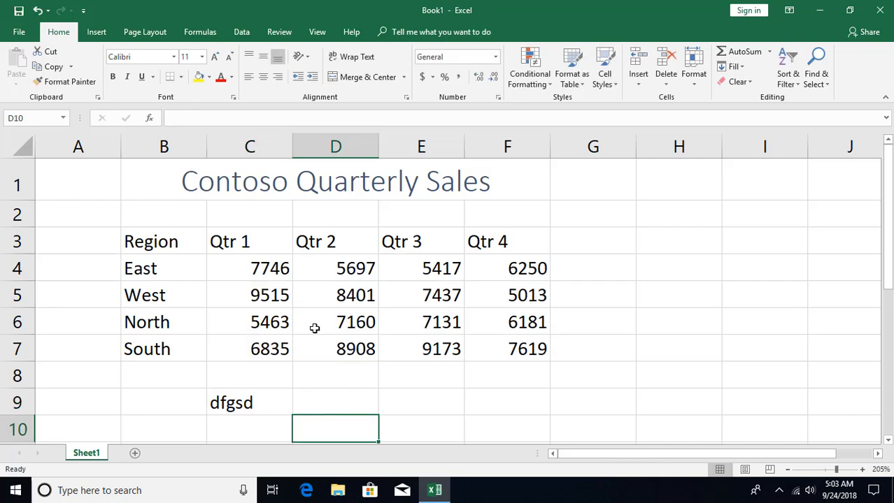
key("ctrl+z")
Replace the random formulas in C4:F7 with static values by pasting values only over the same range, and check several cells
left_click_drag(250, 264, 504, 346)
key("ctrl+c")
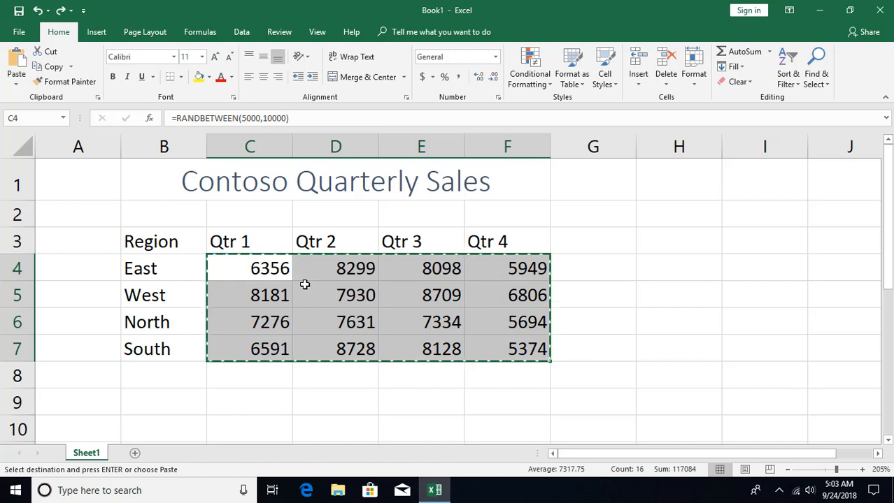
key("ctrl+alt+v")
left_click(432, 187)
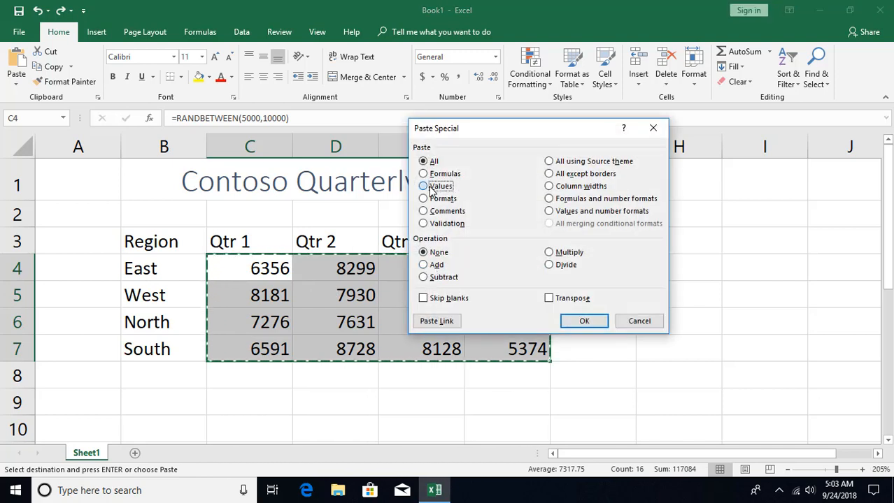
left_click(581, 321)
left_click(300, 286)
left_click(277, 269)
left_click(325, 272)
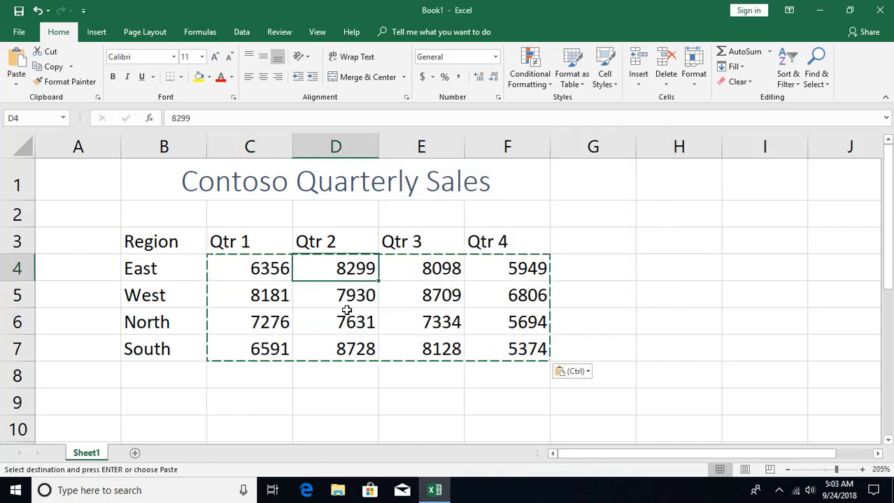
left_click(346, 314)
key("Escape")
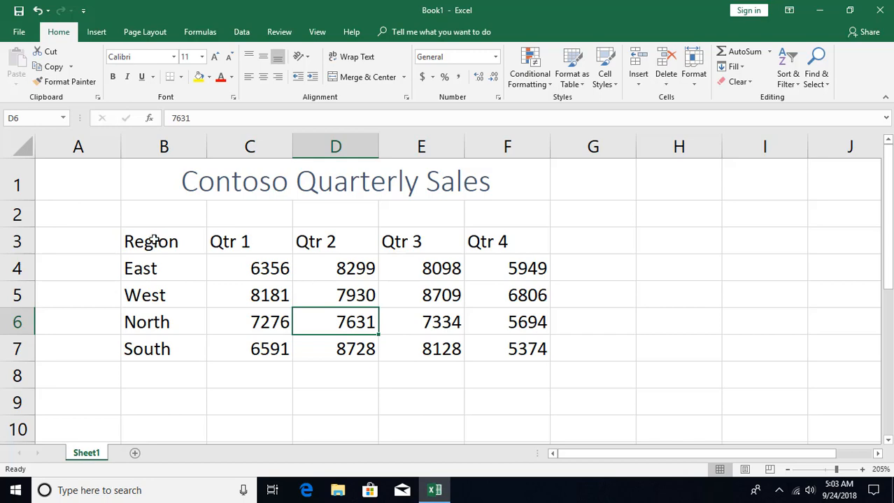
Apply the Accent1 cell style to the whole sales table, B3:F7
left_click_drag(154, 239, 483, 346)
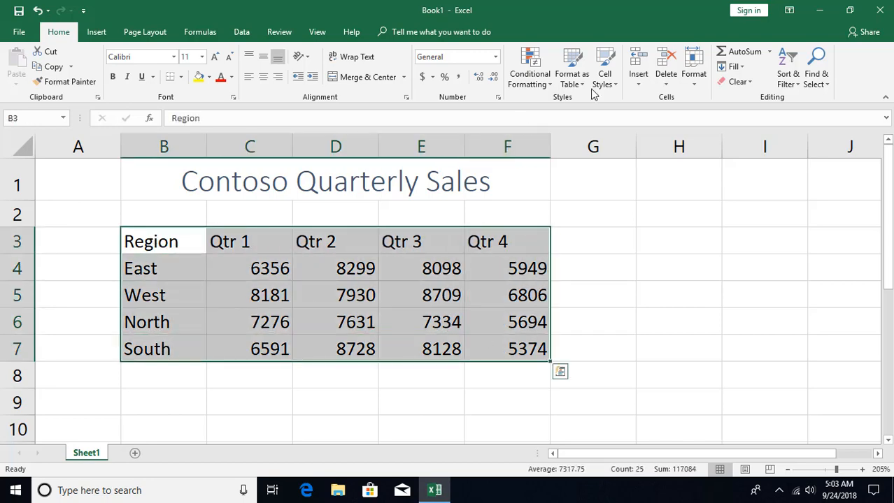
left_click(603, 78)
left_click(510, 282)
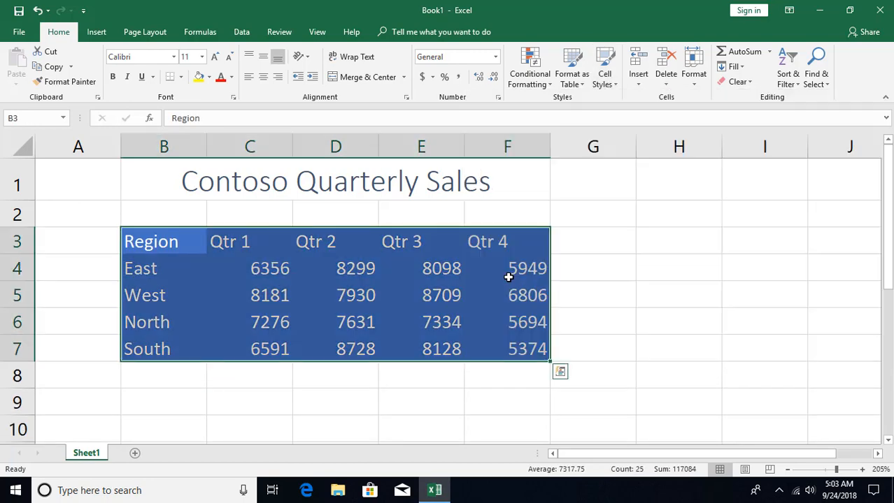
Apply the 60% - Accent1 cell style to the sales figures in C4:F7
left_click(246, 268)
left_click_drag(418, 302, 509, 339)
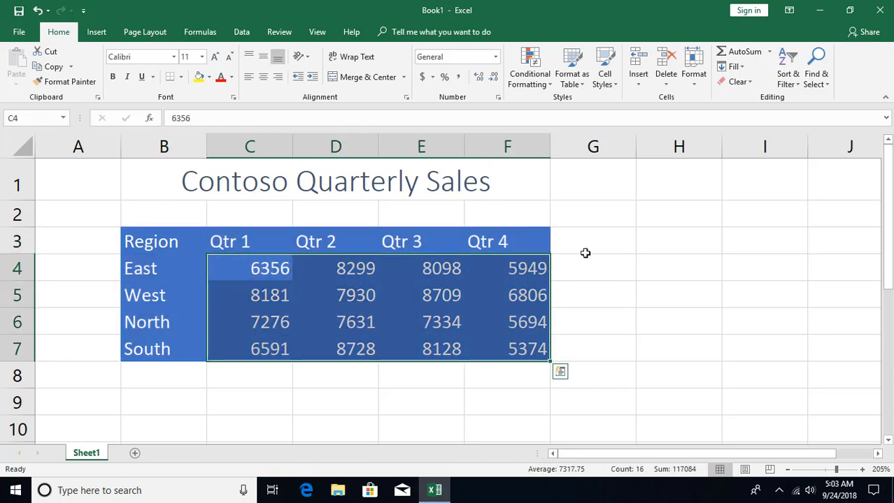
left_click(606, 79)
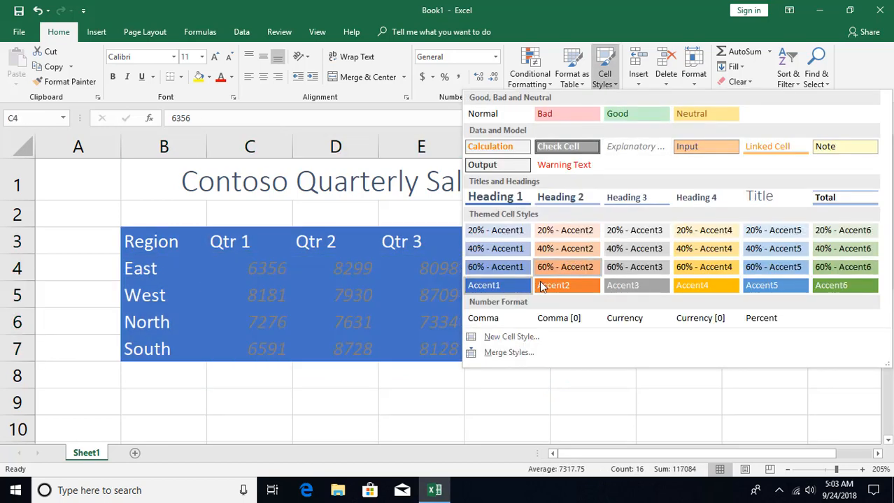
left_click(498, 267)
left_click(386, 294)
left_click(591, 242)
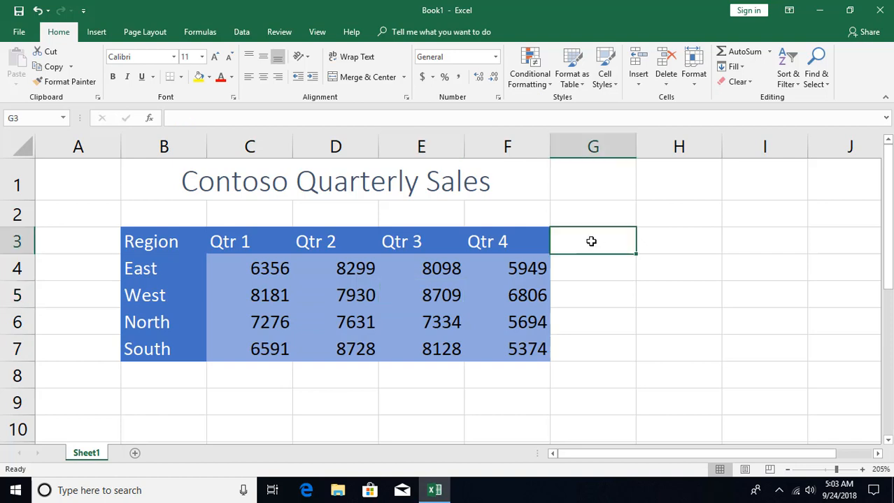
Add a Total heading in G3 and sum East's four quarters with AutoSum in G4
type("Total")
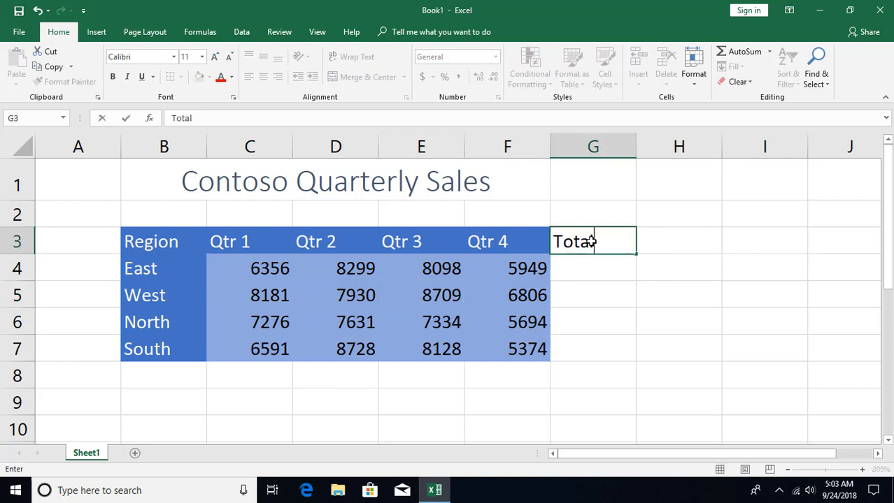
key("Return")
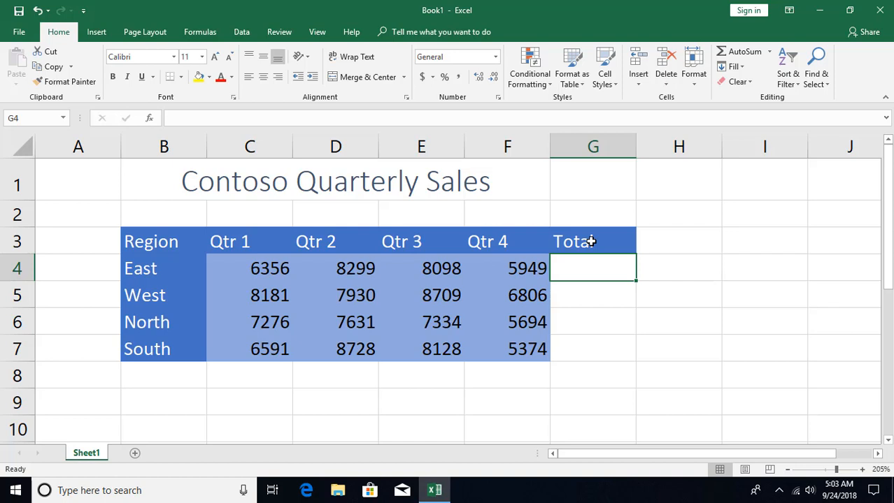
key("alt+equal")
key("Return")
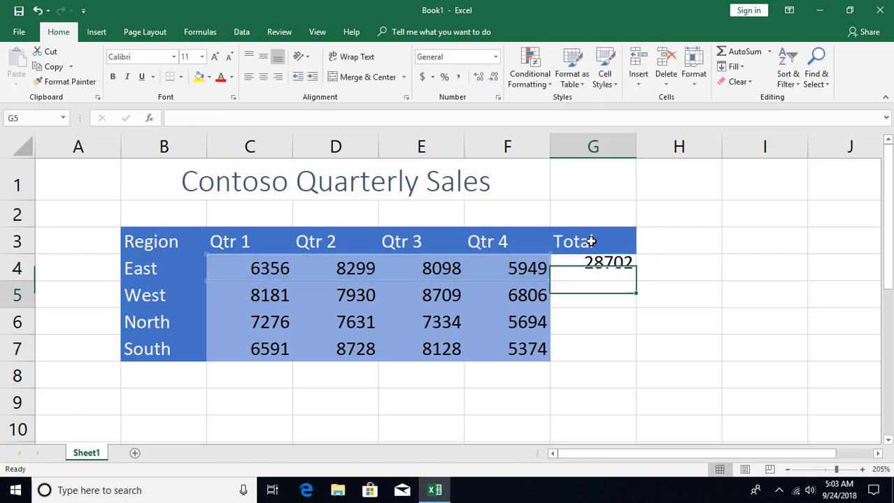
Fill the East total formula down from G4 through G7 for the remaining regions
key("Up")
key("shift+Down")
key("shift+Down")
key("shift+Down")
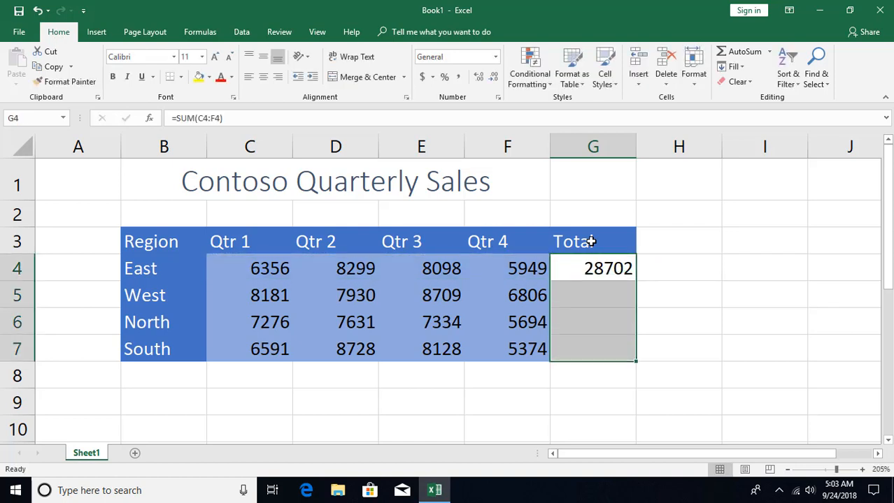
key("ctrl+d")
key("Left")
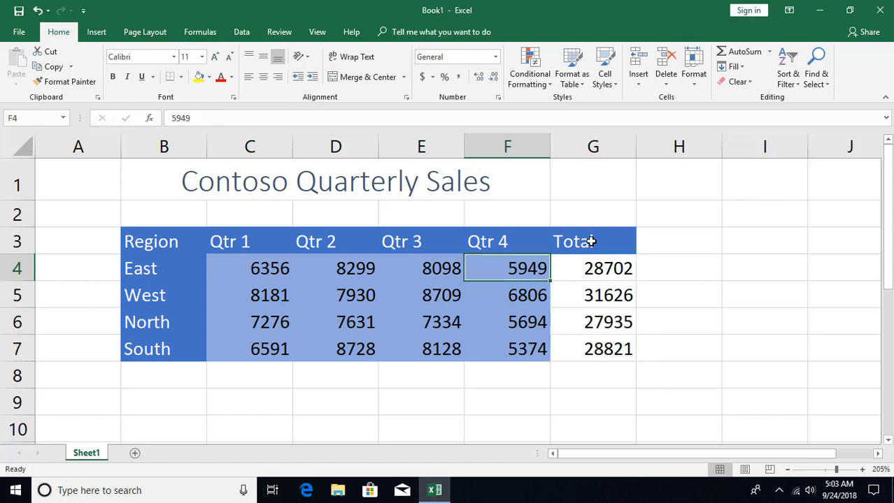
key("Right")
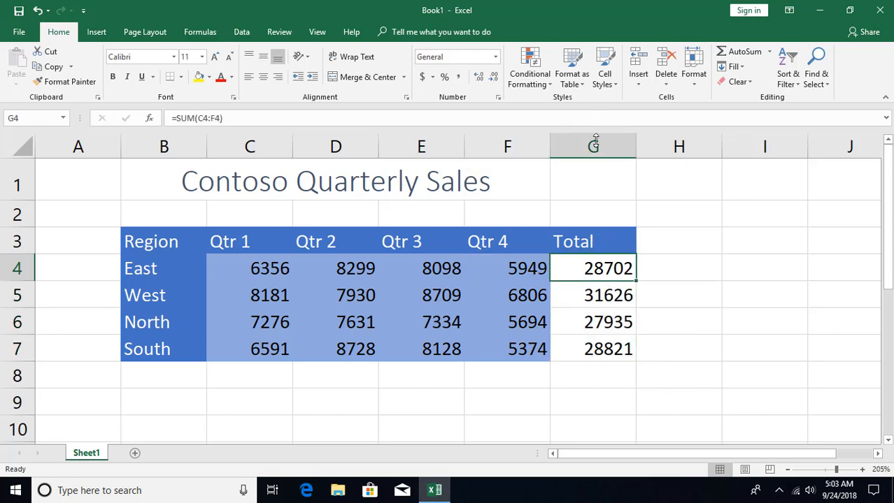
Apply the Accent1 cell style to the regional totals in G4:G7
left_click_drag(593, 265, 593, 349)
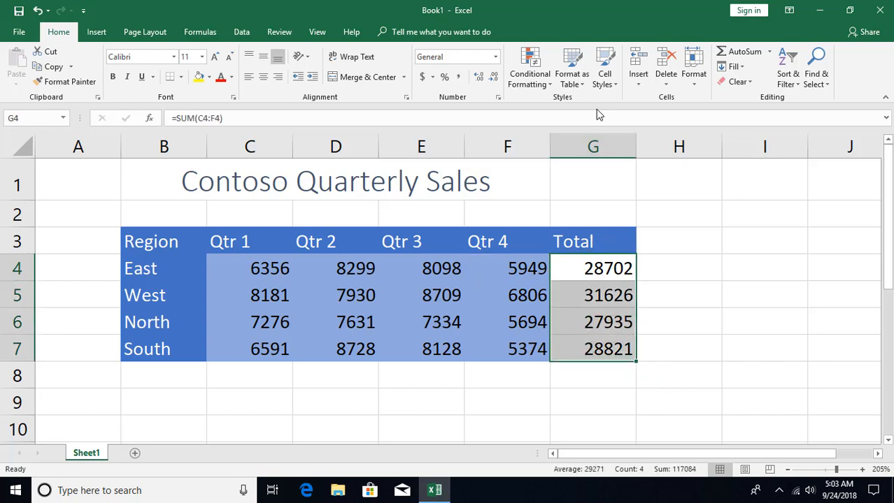
left_click(605, 70)
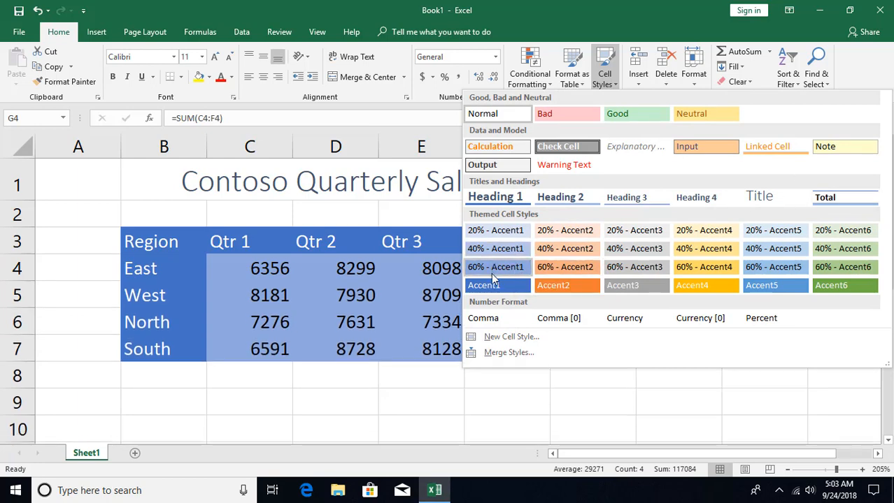
left_click(507, 286)
left_click(423, 292)
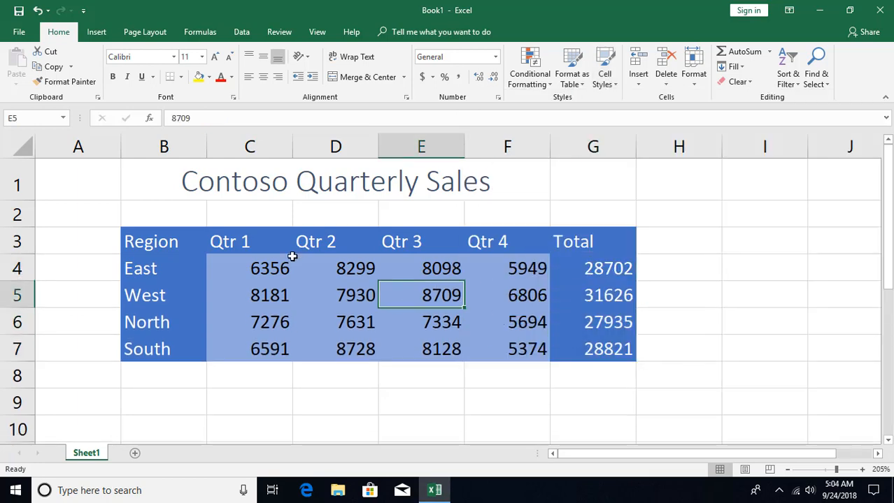
Apply the Currency [0] cell style to the sales figures and totals in C4:G7
left_click_drag(285, 265, 601, 350)
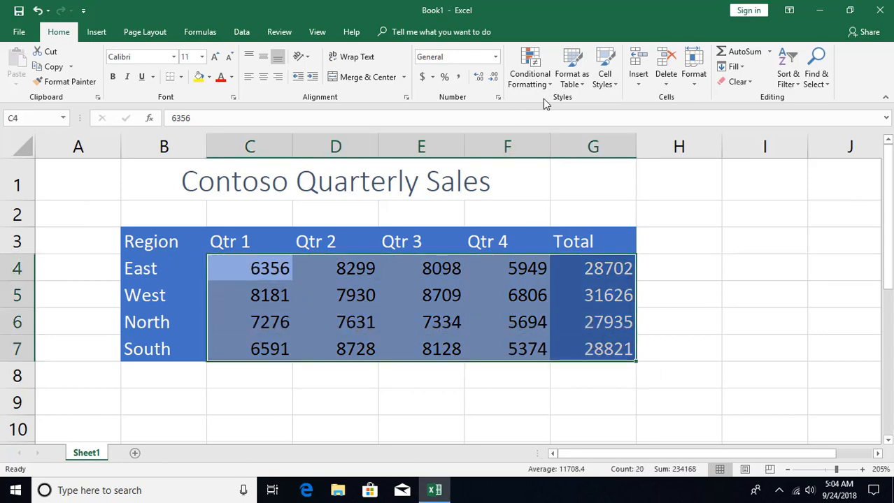
left_click(604, 69)
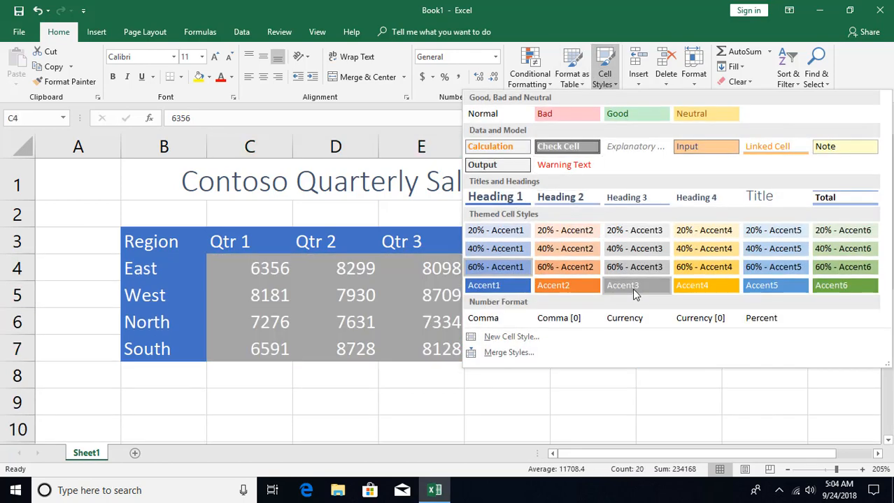
left_click(705, 319)
left_click(393, 313)
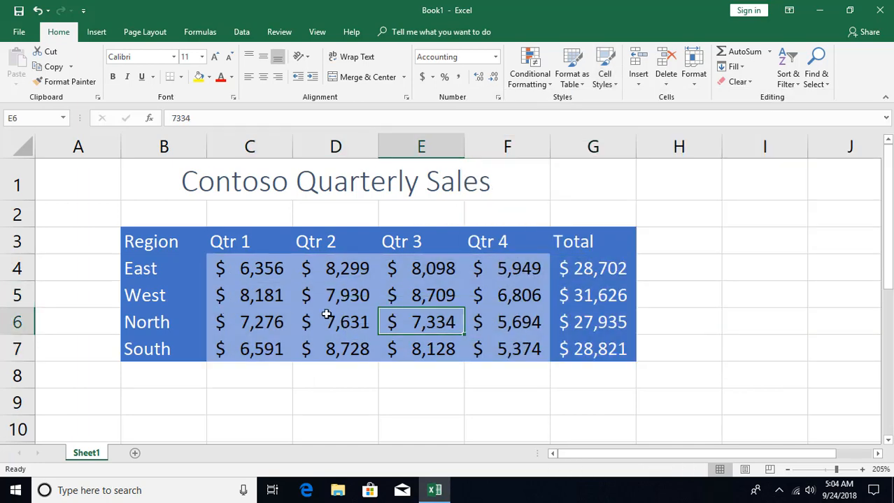
Name the Qtr 1 sales figures in C4:C7 Qtr_1
left_click(278, 311)
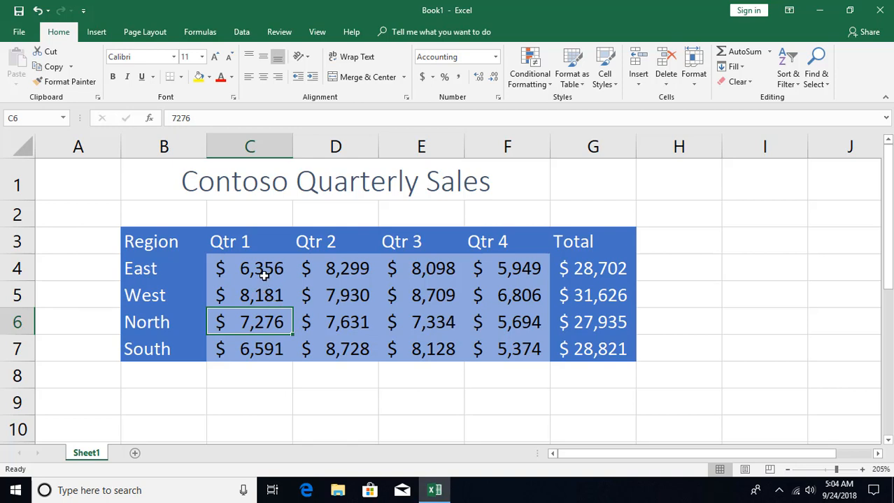
left_click_drag(263, 272, 253, 342)
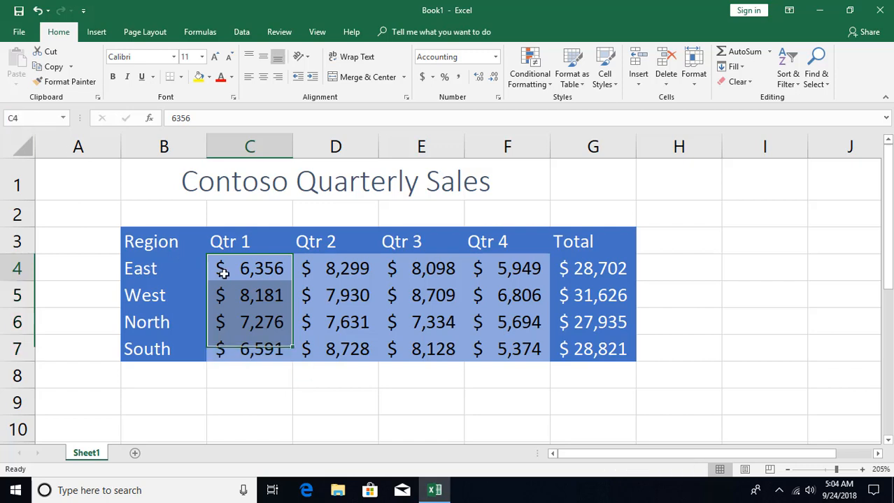
left_click_drag(230, 269, 246, 347)
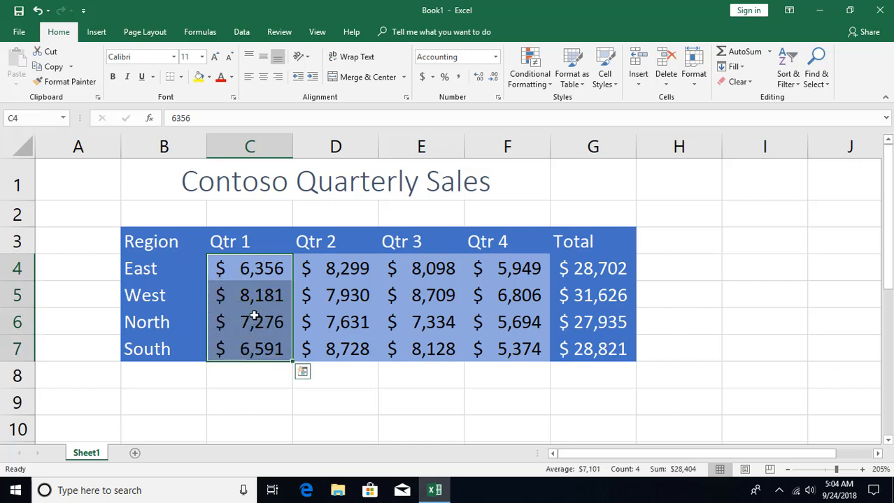
key("alt+F3")
left_click(341, 277)
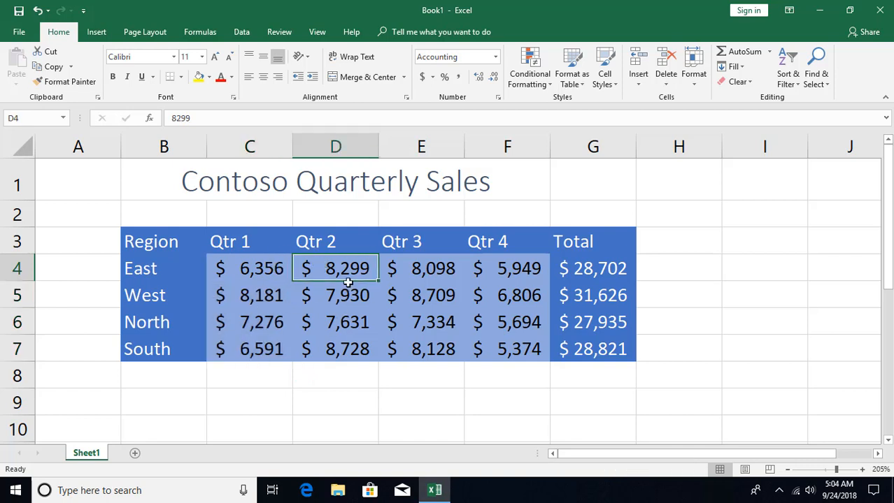
Define the workbook-scoped name Qtr_2 for the Qtr 2 sales figures in D4:D7
left_click_drag(345, 266, 340, 347)
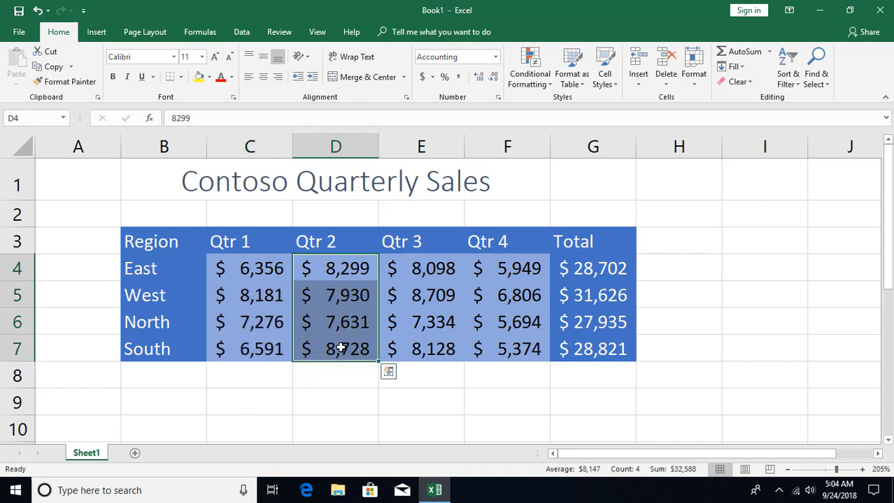
left_click(200, 33)
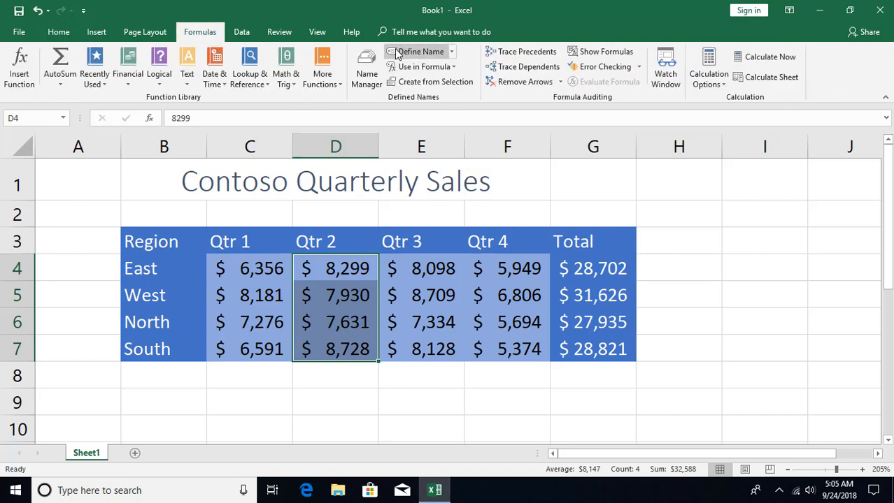
left_click(420, 52)
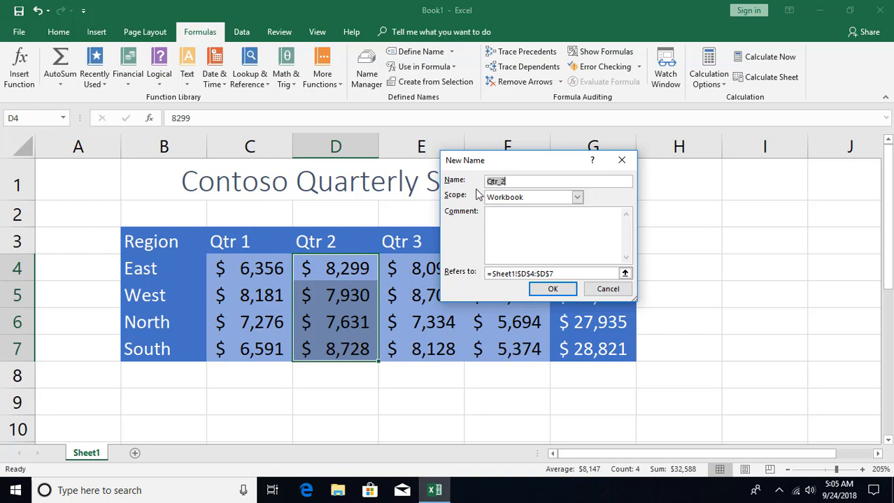
left_click(513, 184)
left_click(552, 289)
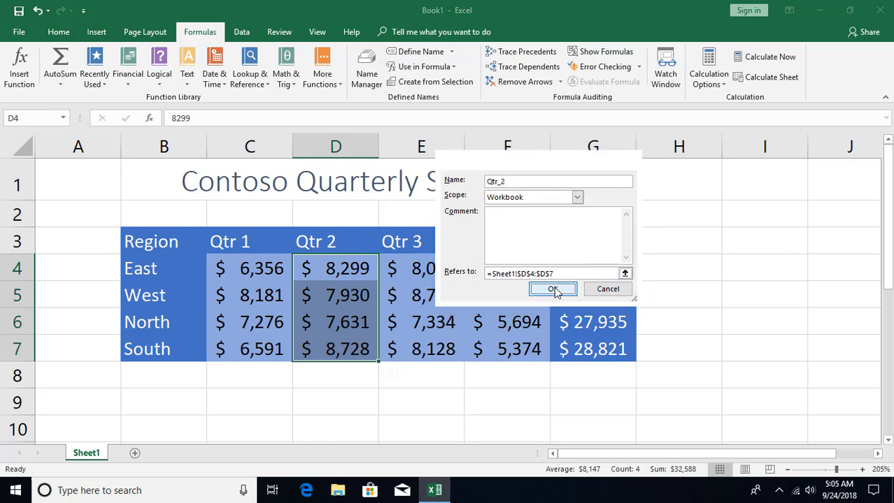
Go to the named ranges Qtr_1 and Qtr_2 in turn to check which cells they cover
left_click(164, 242)
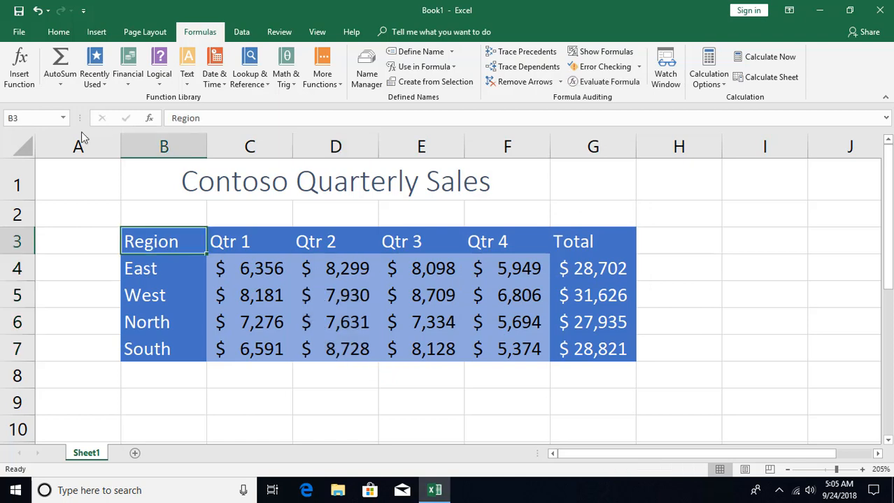
left_click(63, 118)
left_click(43, 140)
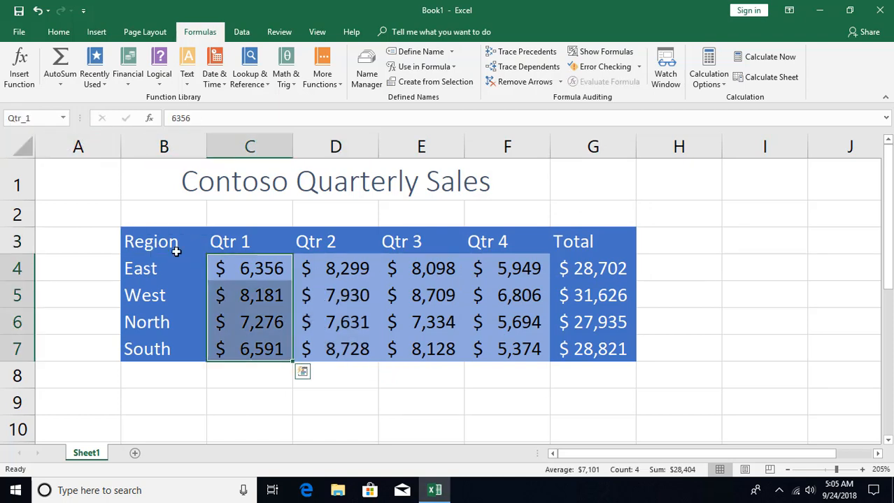
left_click(62, 119)
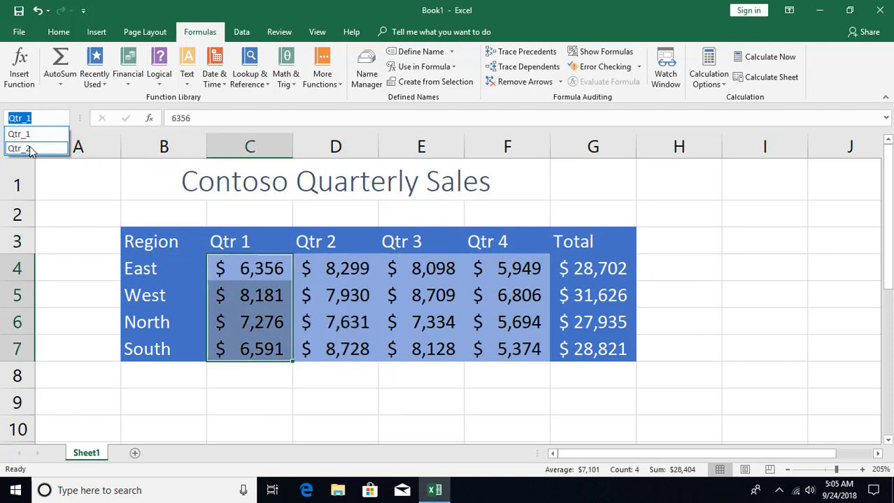
left_click(30, 149)
left_click(441, 282)
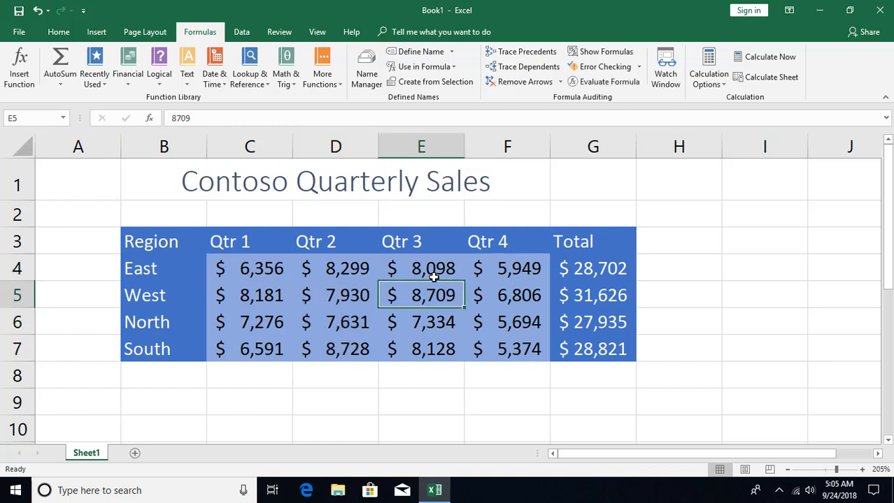
Create range names for Qtr 3 and Qtr 4 from the top row of E3:F7, and check the list of names
left_click_drag(399, 237, 501, 346)
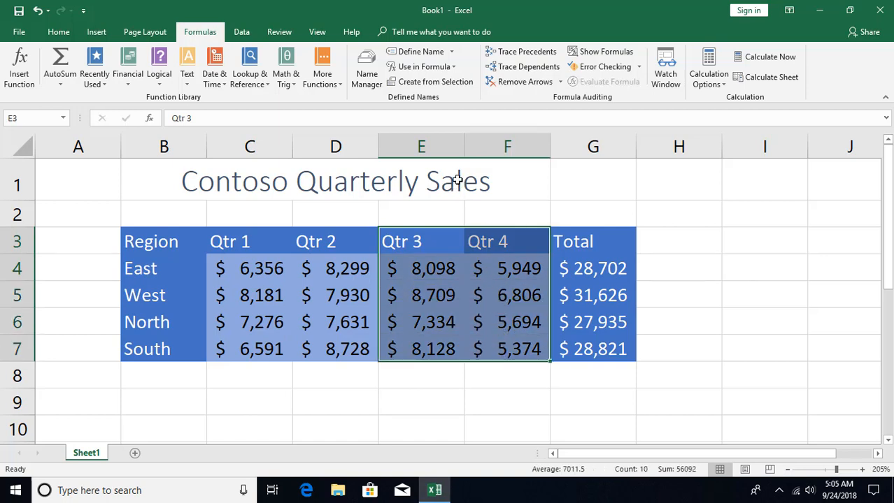
left_click(433, 81)
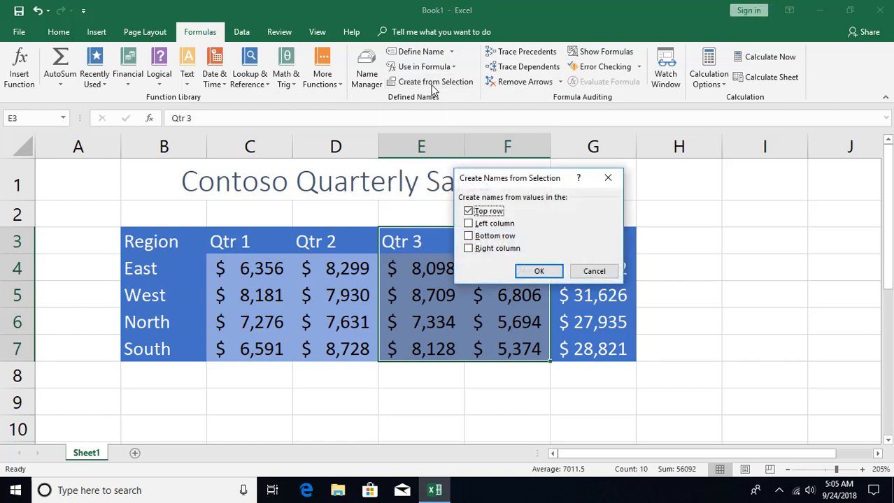
left_click_drag(512, 185, 670, 190)
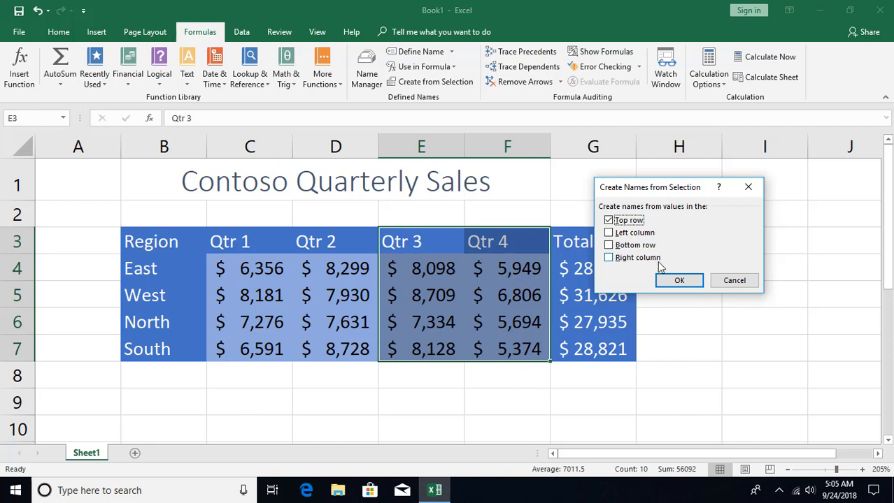
left_click(679, 280)
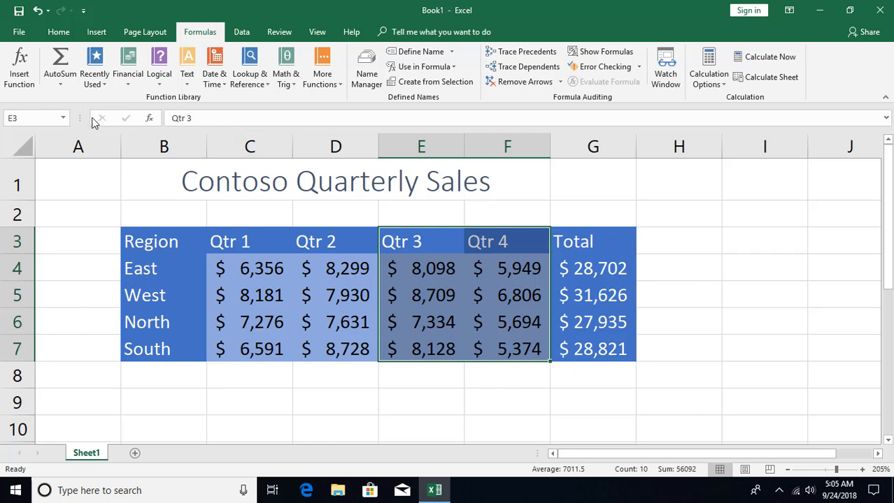
left_click(63, 118)
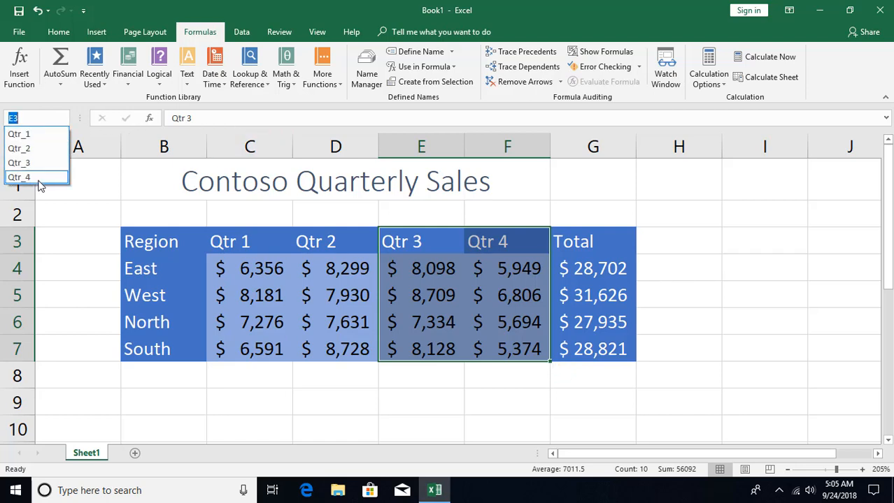
left_click(158, 238)
left_click(225, 283)
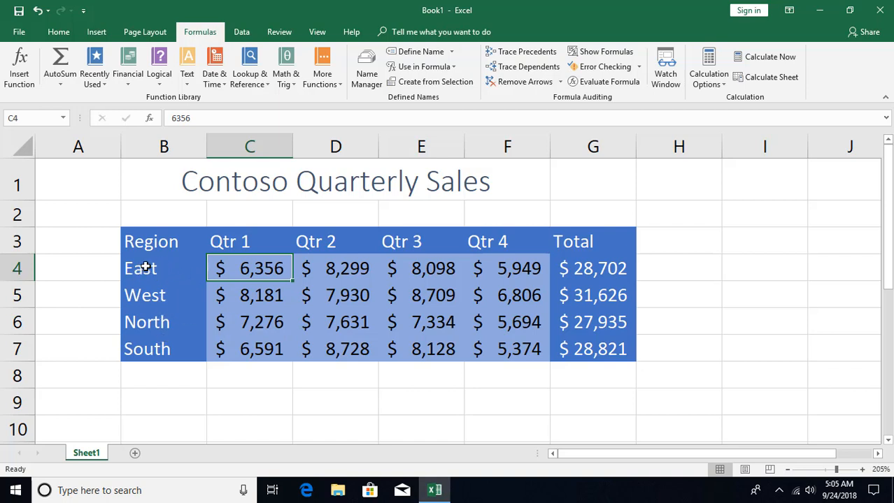
Create range names for the four regions from the left column of B4:F7
left_click_drag(143, 265, 479, 345)
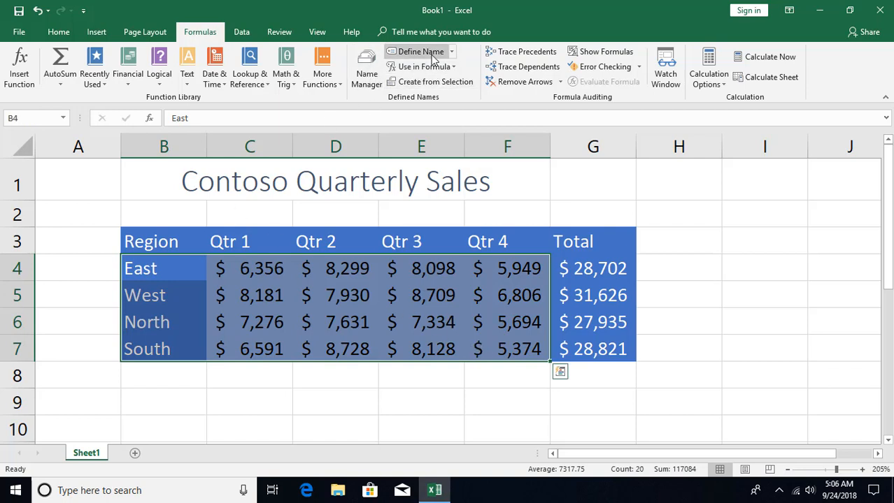
left_click(425, 82)
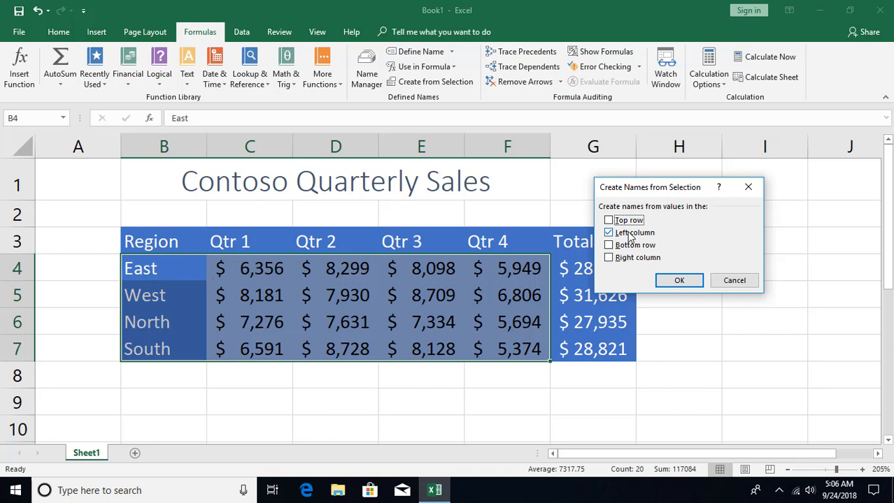
left_click(679, 280)
Go to the named range East to check which cells it covers, and review the list of names
left_click(63, 118)
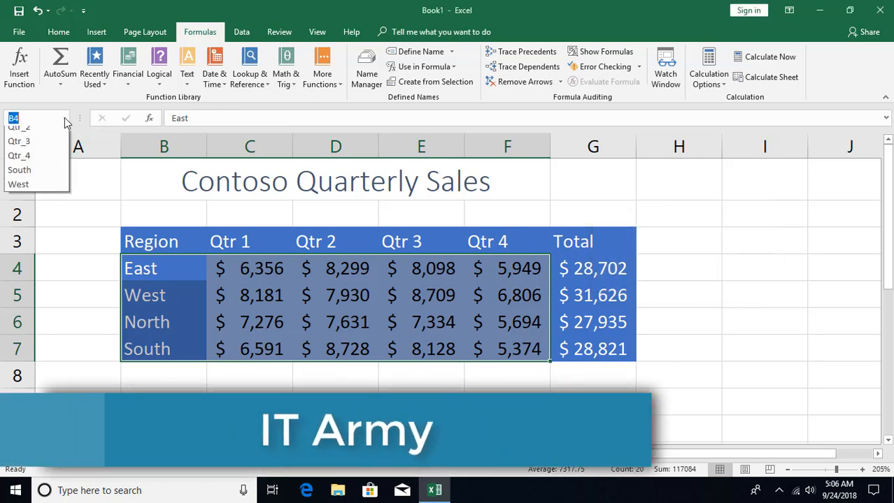
left_click(40, 135)
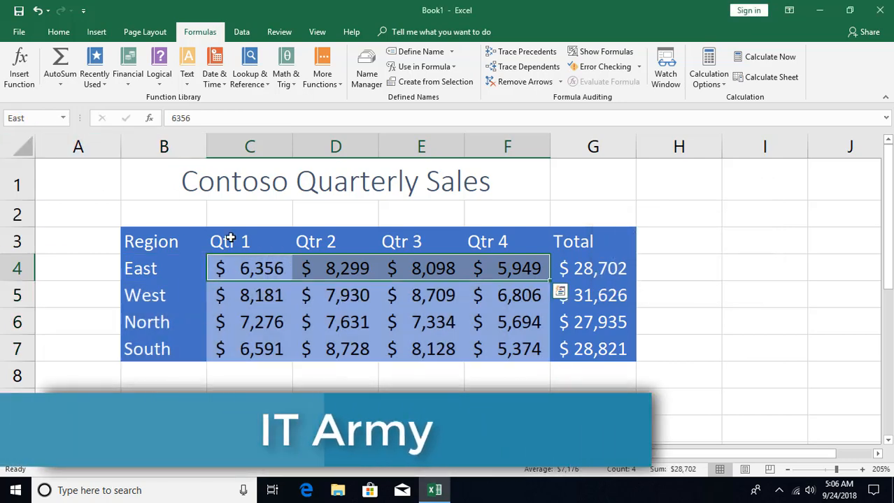
left_click(63, 118)
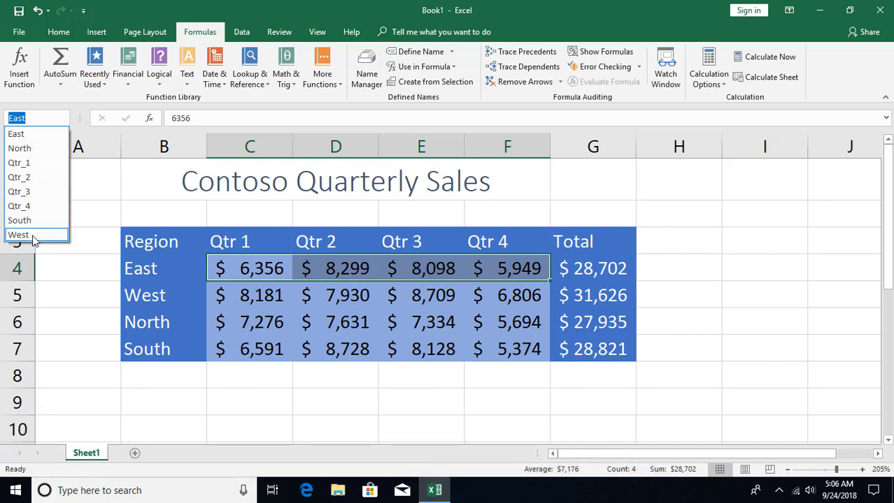
left_click(292, 248)
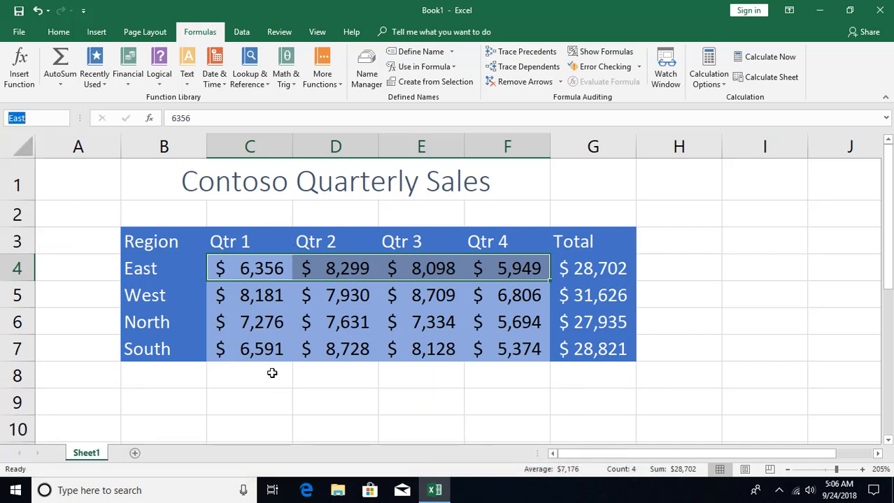
Start a SUM formula in cell C8 beneath the Qtr 1 figures
left_click(247, 379)
left_click(247, 379)
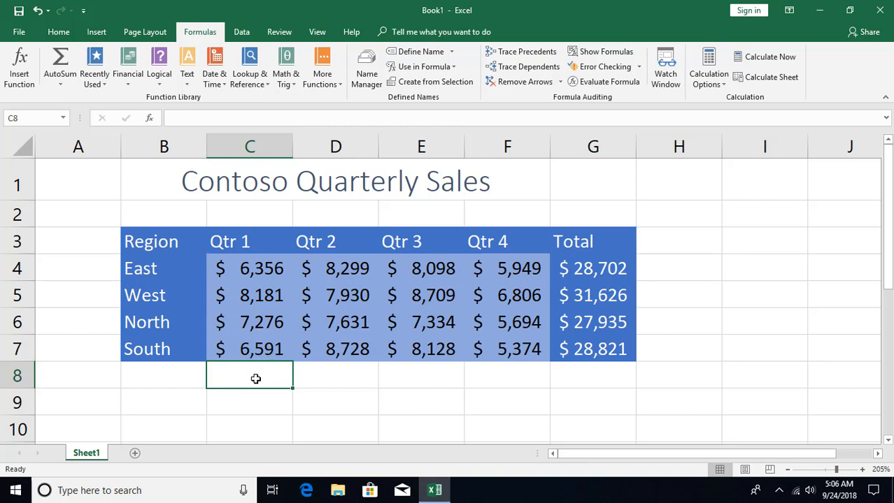
type("=sum")
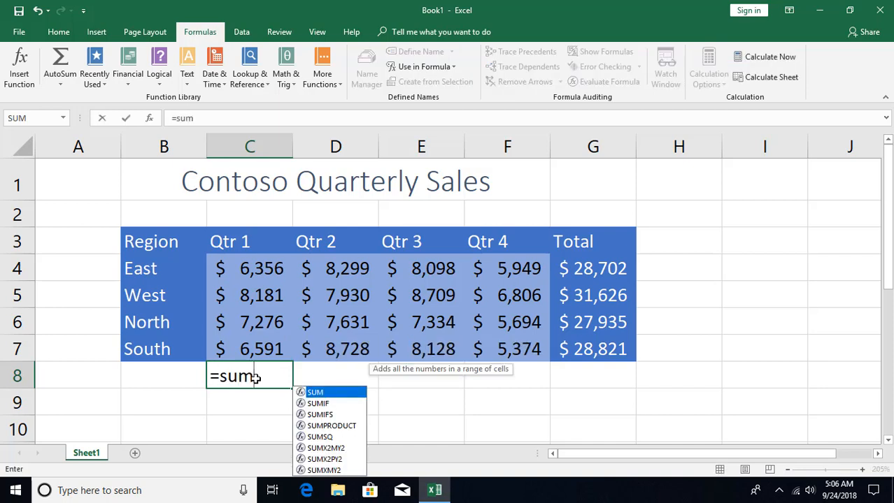
key("Tab")
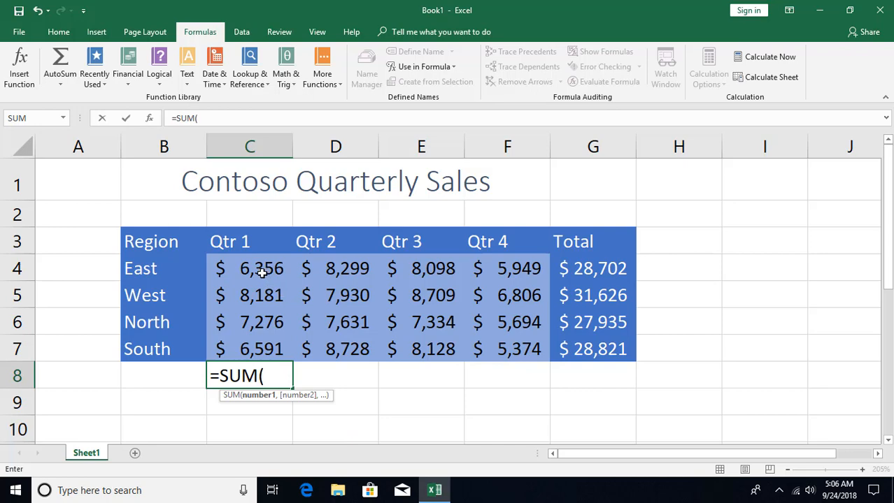
type("c4")
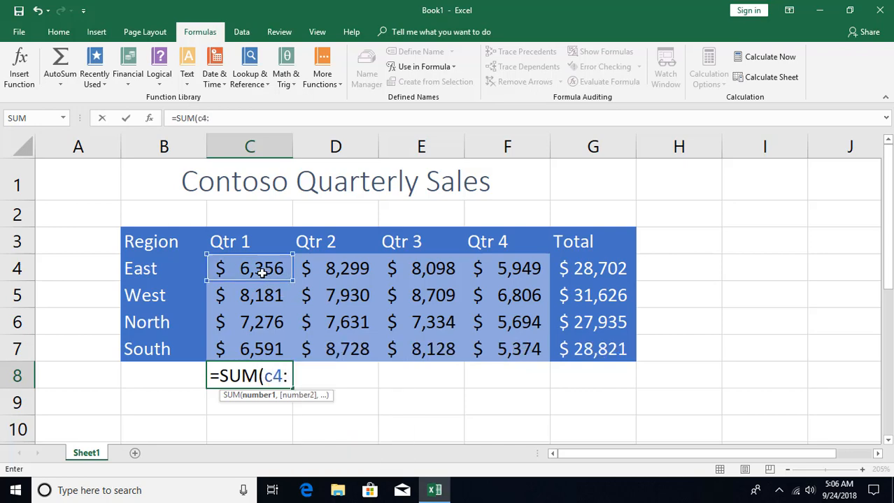
type(":c")
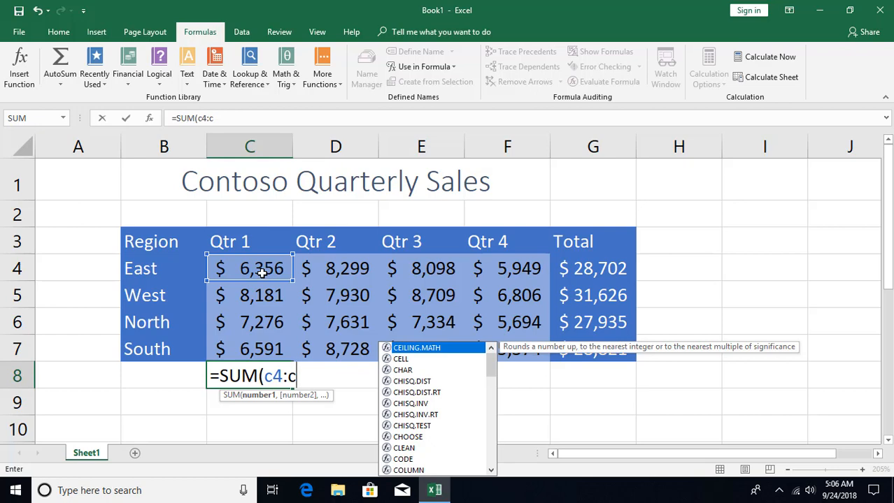
type("7")
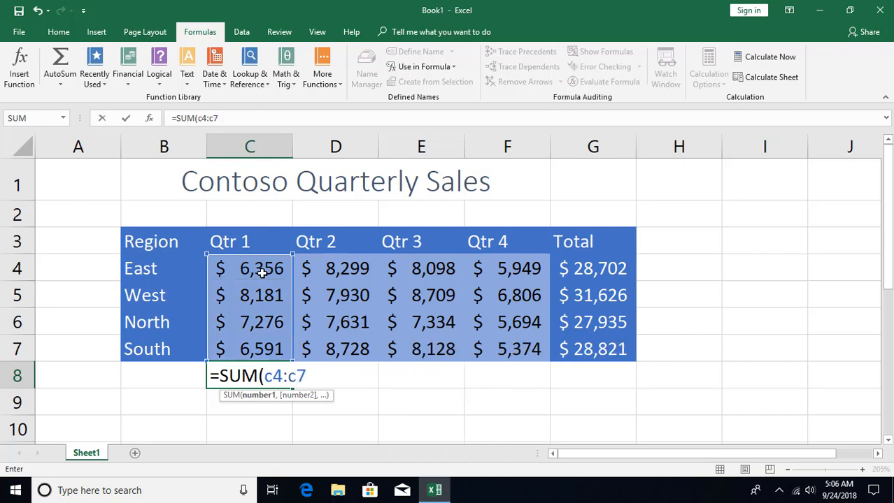
key("BackSpace")
key("BackSpace")
key("BackSpace")
key("BackSpace")
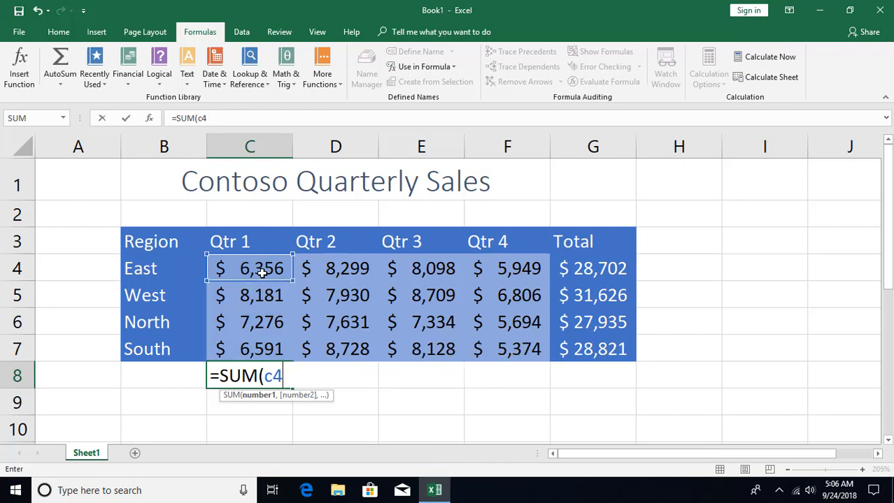
key("BackSpace")
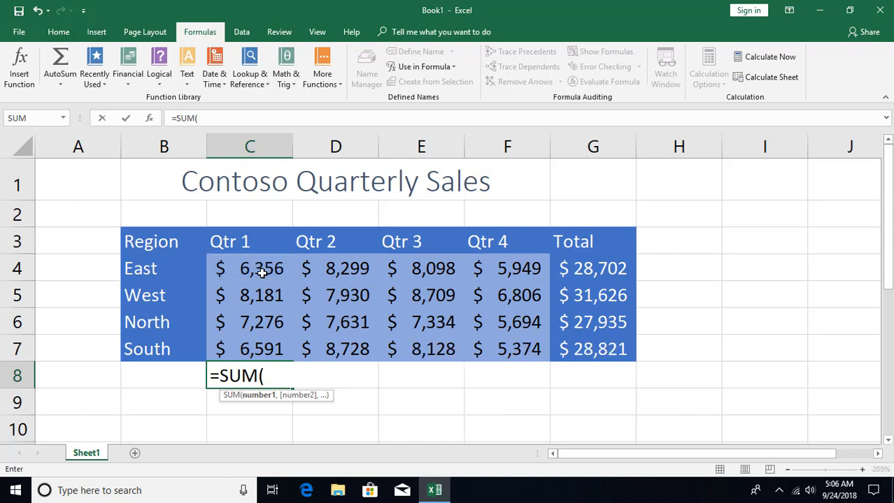
Complete the C8 formula with the named range as =SUM(Qtr_1) and reselect the cell
type("q")
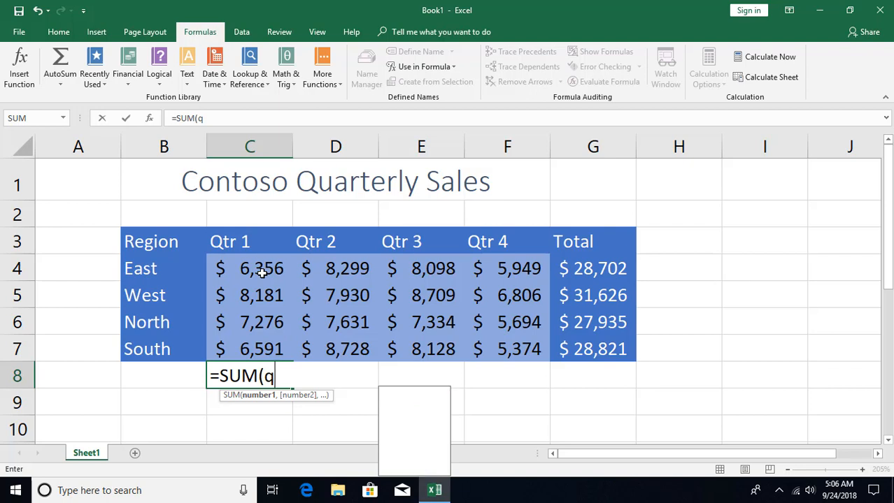
key("Tab")
key("Return")
key("Up")
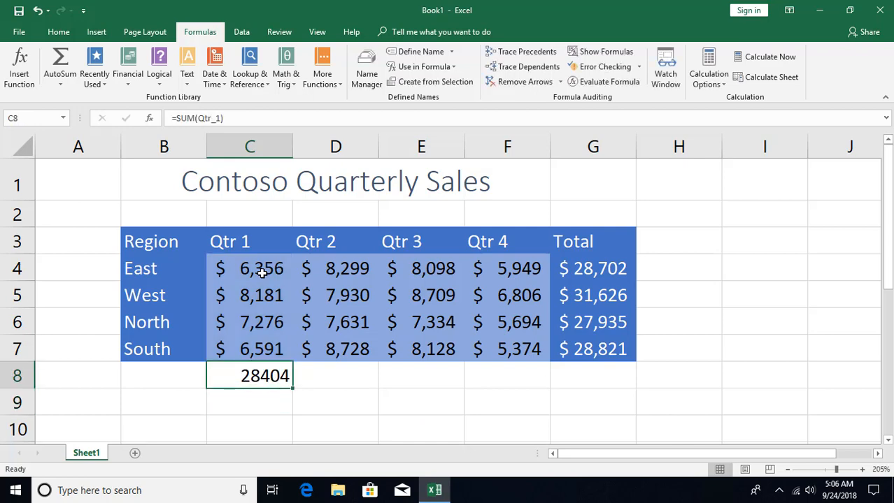
Total the Qtr 2 figures in D8 with the formula =SUM(Qtr_2)
key("Right")
type("=sum")
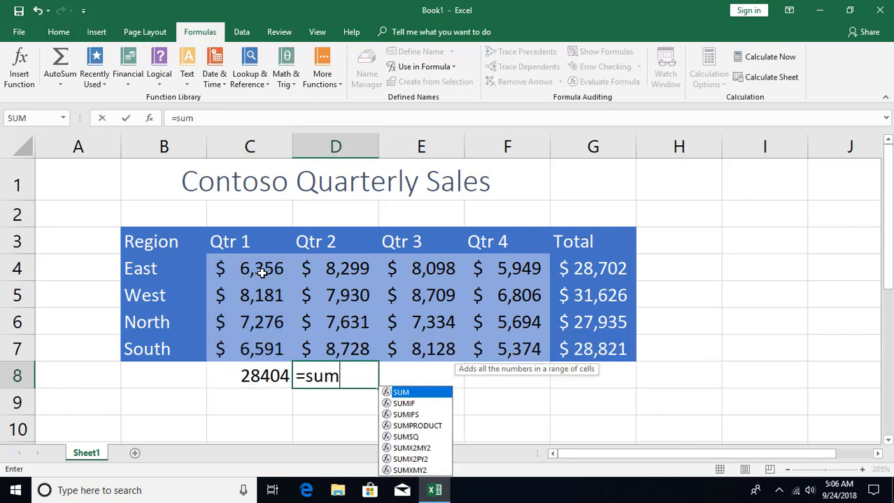
key("Tab")
type("q")
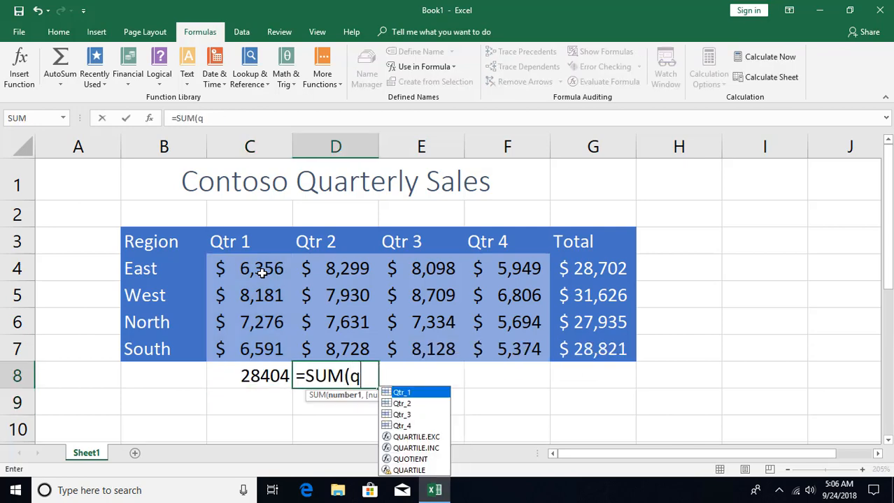
type("tr_2")
key("Return")
key("Right")
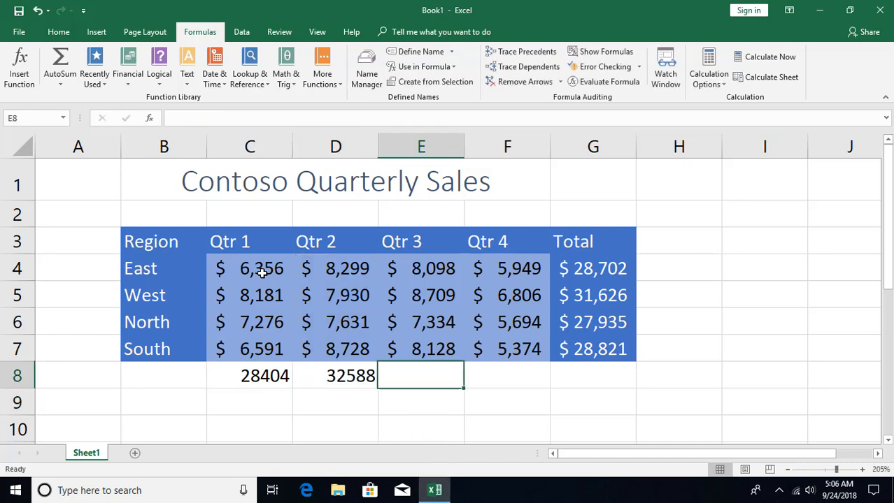
Total the Qtr 3 figures in E8 with the formula =SUM(Qtr_3)
type("=su")
key("Tab")
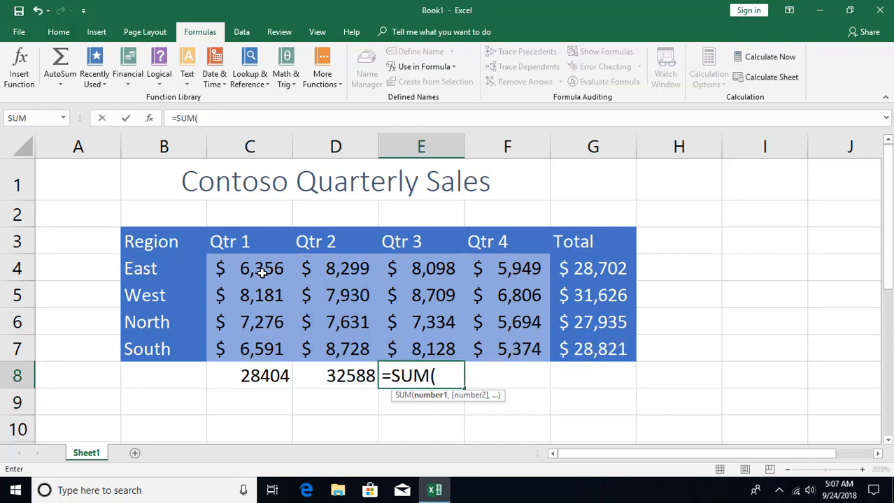
type("Qtr_1")
key("BackSpace")
type("3")
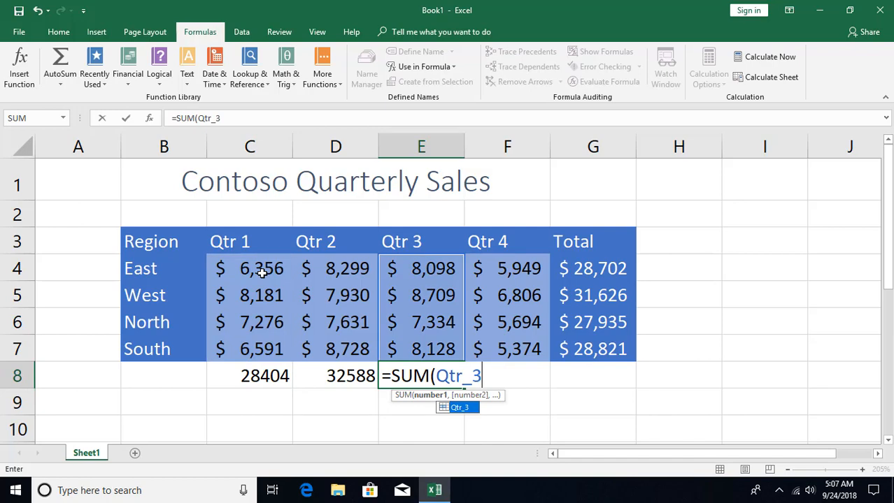
key("Return")
Total the Qtr 4 figures in F8 with the formula =SUM(Qtr_4)
key("Up")
key("Right")
type("=sum")
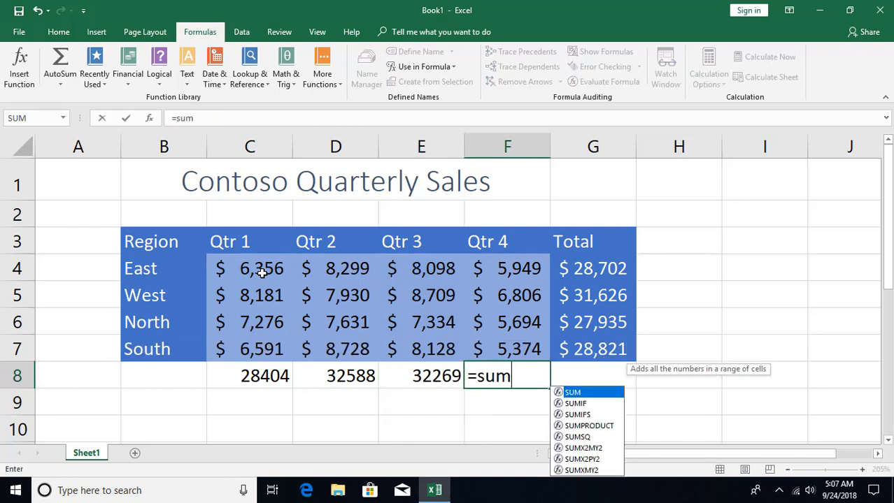
key("Tab")
type("q")
key("Down")
key("Down")
key("Down")
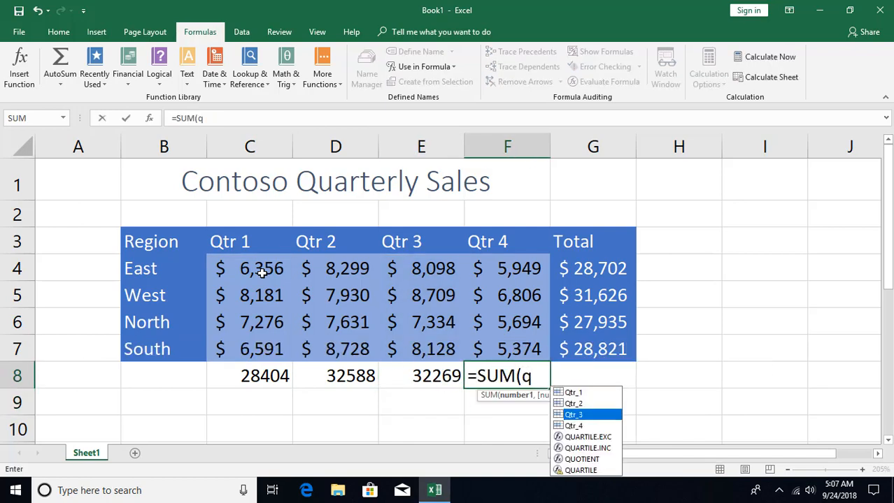
key("Tab")
key("Return")
key("Up")
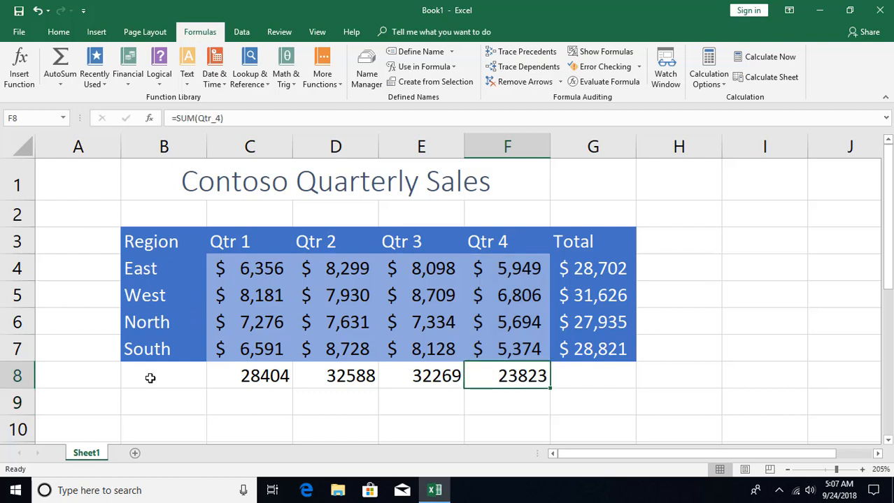
Compare the formula of the Qtr 1 total in C8 with the region total formulas in G4 and G5
left_click(247, 381)
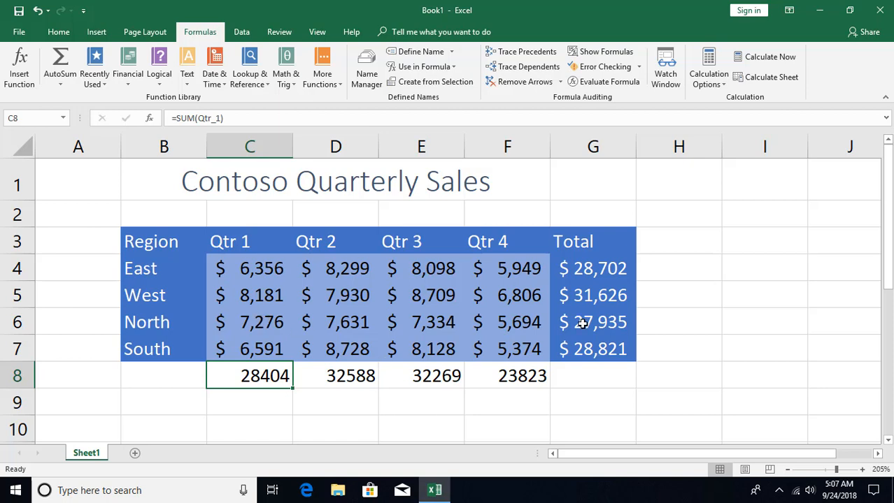
left_click(590, 268)
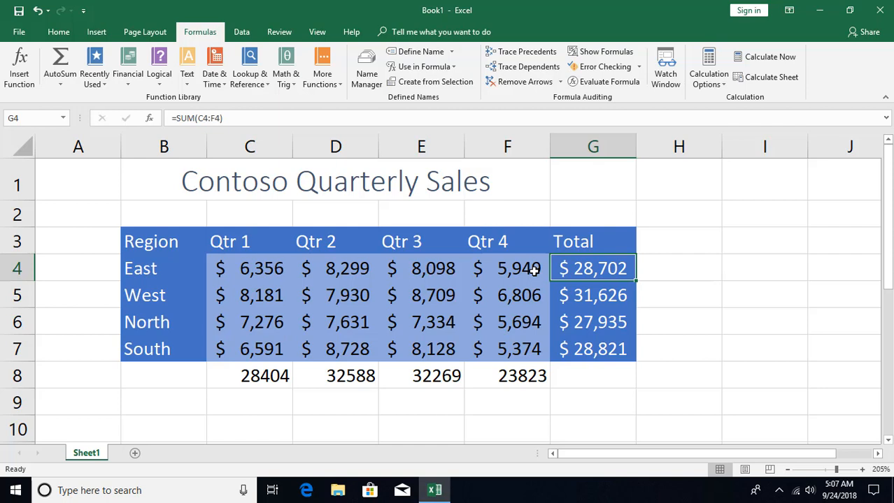
key("F2")
key("Escape")
key("Down")
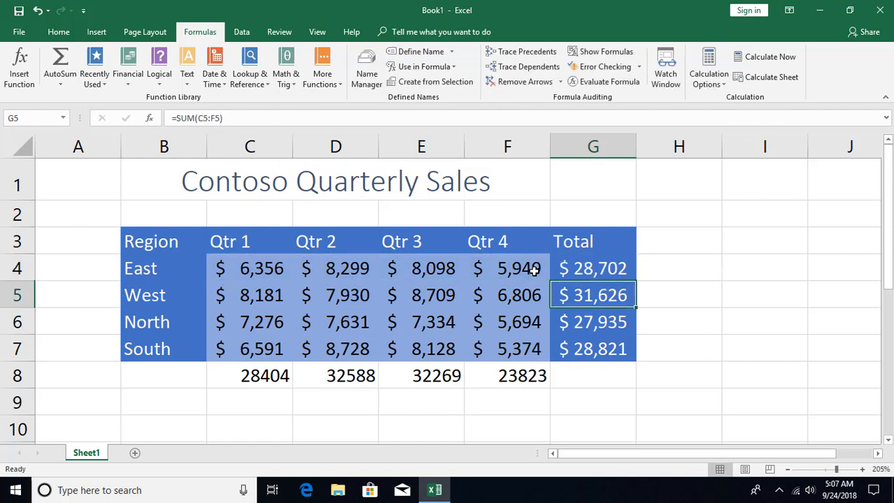
Replace the East total in G4 with an AutoSum formula using the named range, =SUM(East)
key("Up")
key("alt+equal")
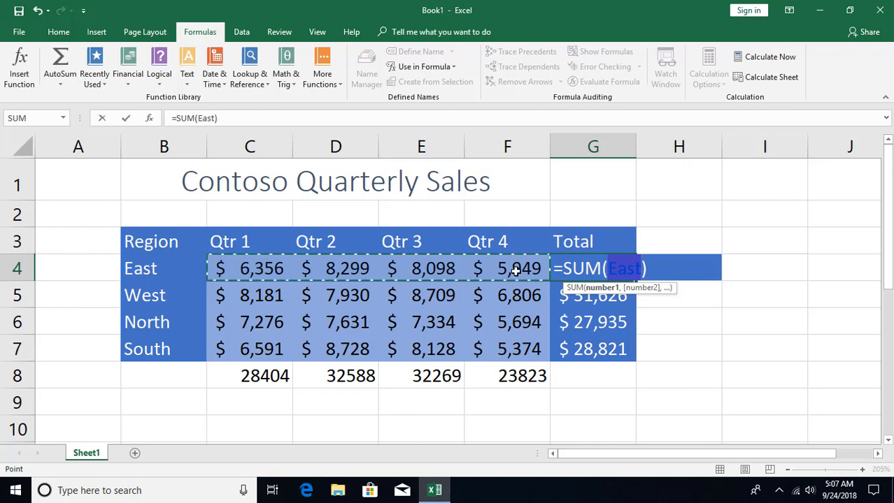
key("Return")
key("Up")
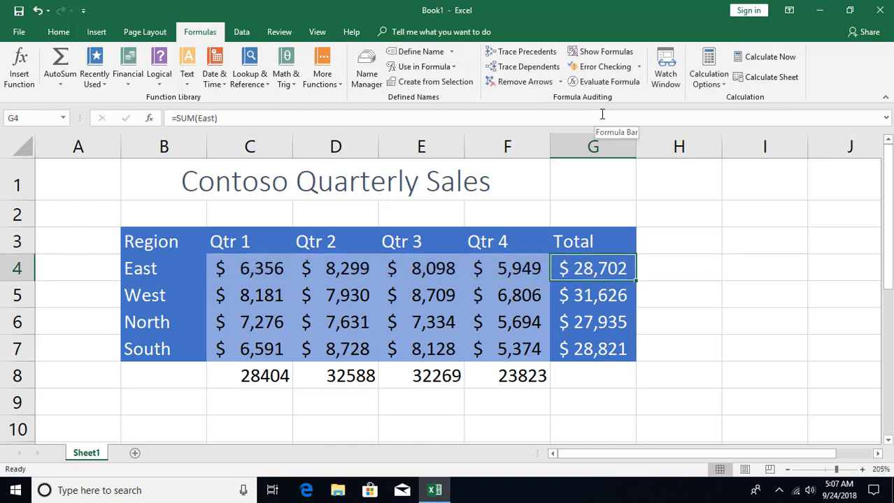
Try to fill the East total formula from G4 down to G7, and inspect the copied formulas in G7 and G6
left_click_drag(636, 280, 615, 353)
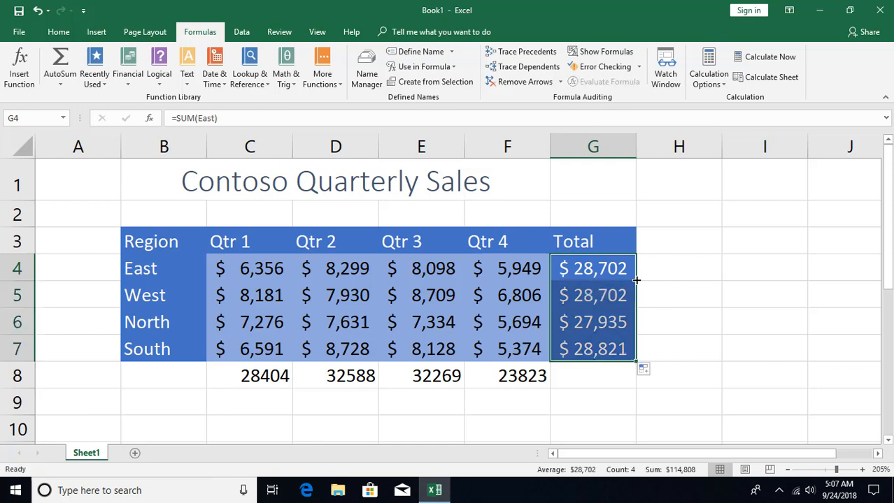
double_click(605, 351)
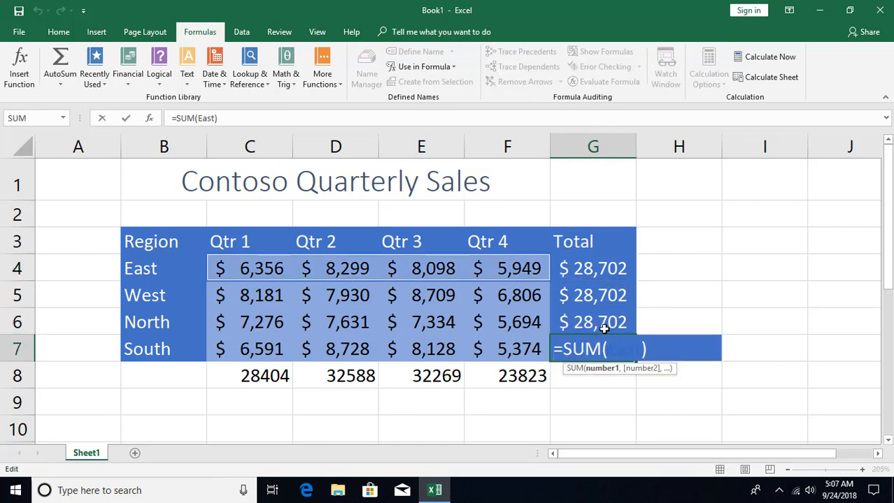
key("Escape")
double_click(600, 323)
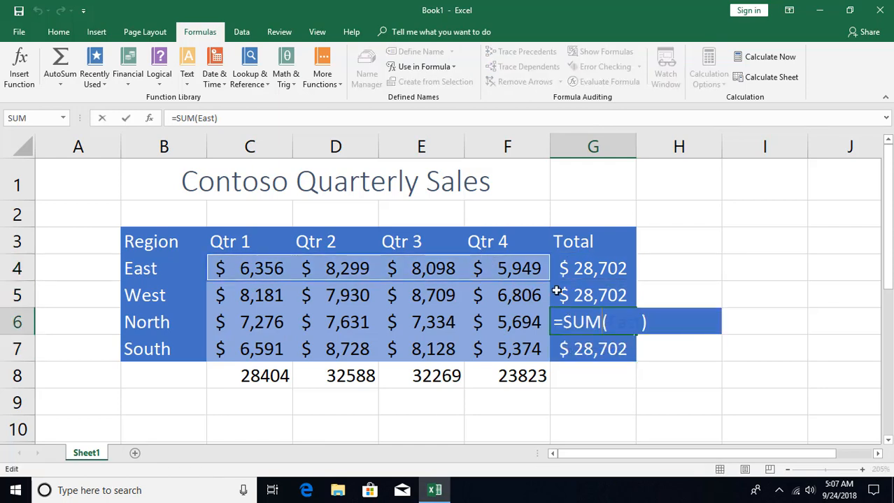
key("Escape")
Clear the copied total formulas for West, North and South in G5:G7
left_click(595, 276)
left_click(583, 296)
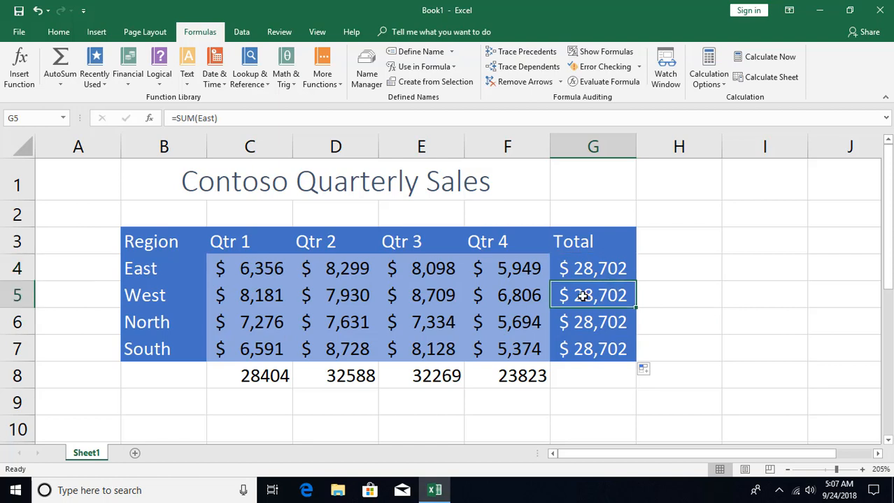
key("shift+Down")
key("shift+Down")
key("Delete")
Total the West region in G5 with the formula =SUM(West)
left_click(582, 296)
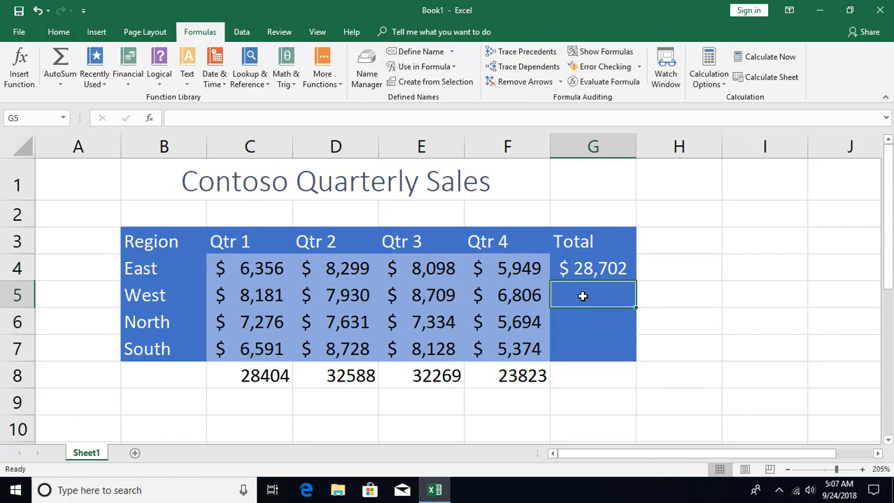
type("=SUM(West)")
key("Return")
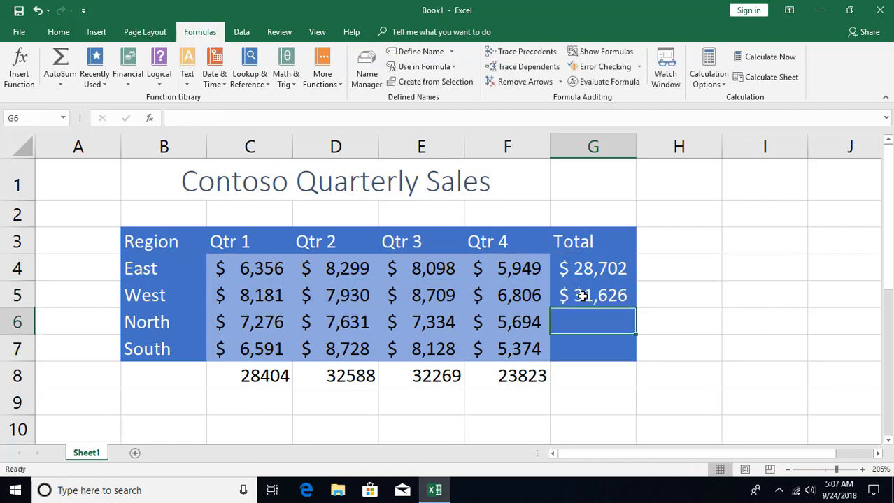
Insert an AutoSum total for North in G6, and total South in G7 with =SUM(South)
key("Down")
key("Up")
key("alt+equal")
key("Return")
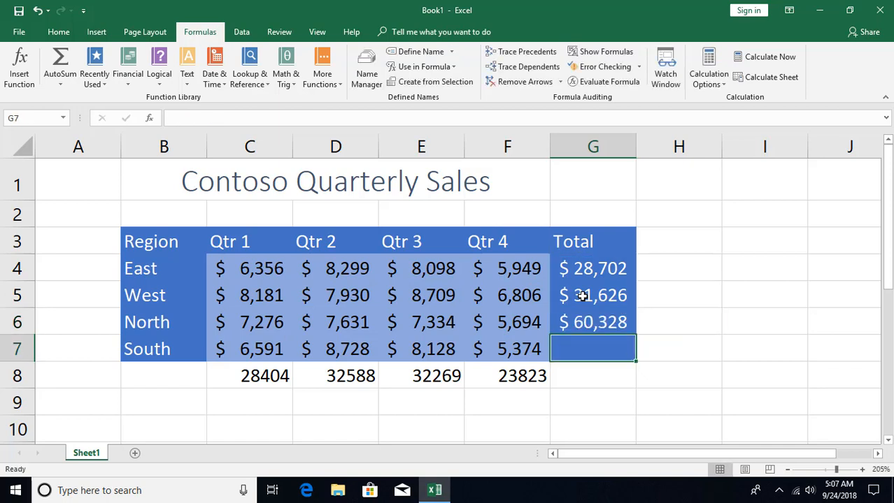
type("=SUM(South)")
key("ctrl+Return")
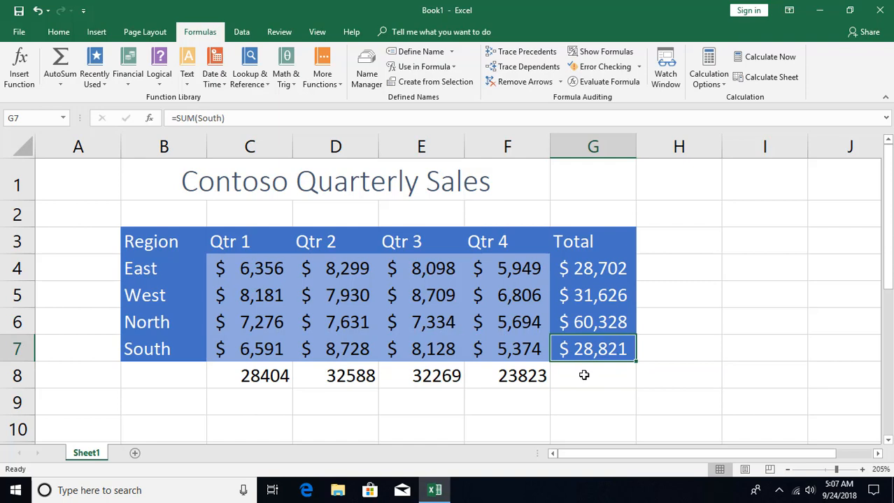
Define the name Total for the region totals in G4:G7, with workbook scope
left_click(580, 242)
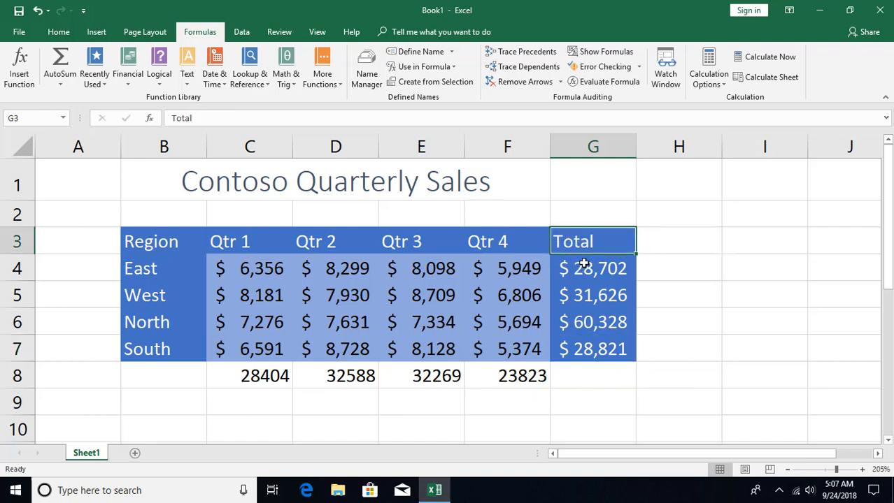
left_click_drag(590, 265, 591, 349)
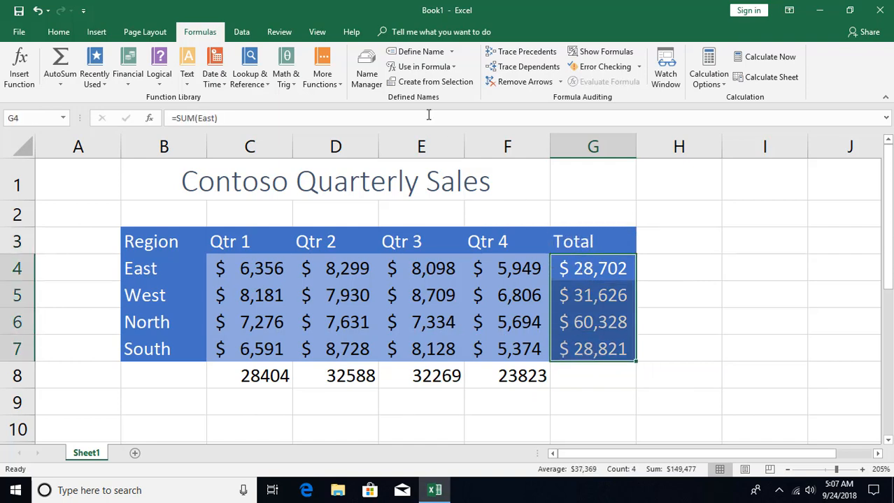
left_click(418, 53)
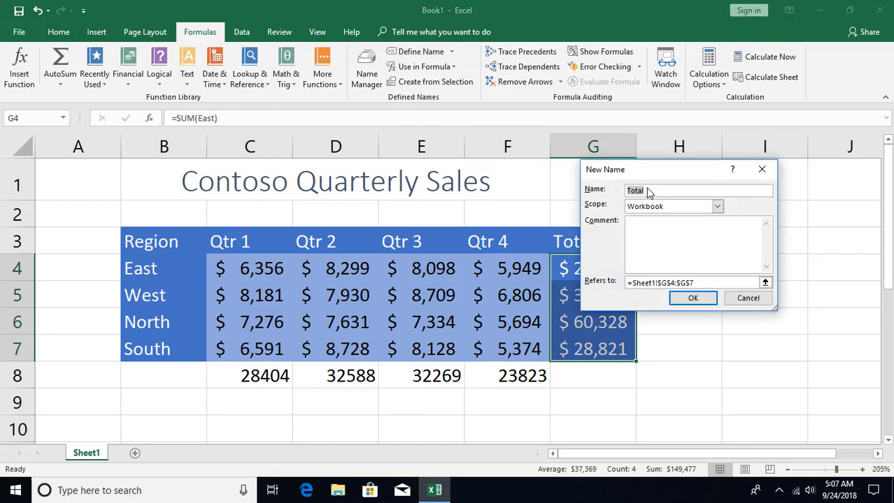
left_click(693, 298)
Enter the grand total formula =SUM(Total) in G8
left_click(578, 365)
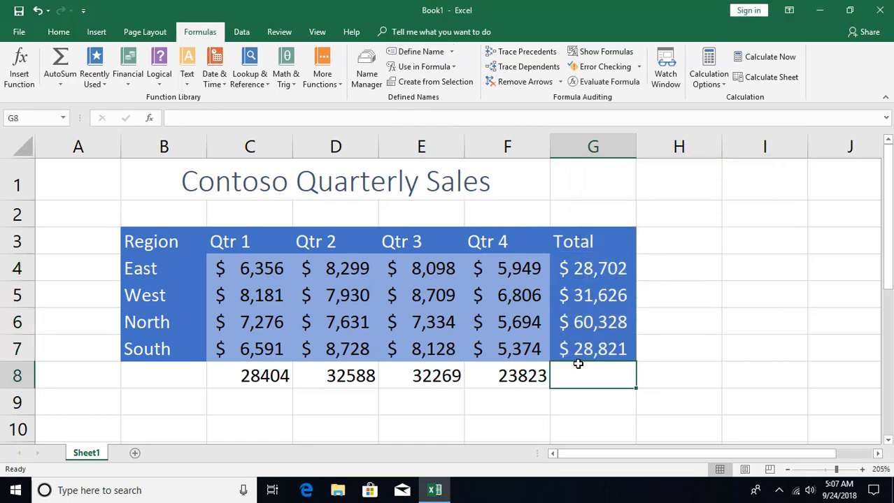
type("=SUM(")
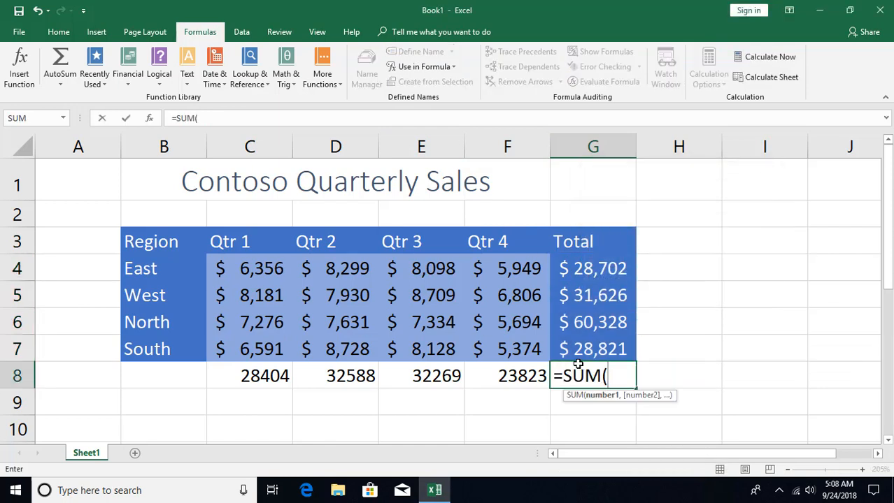
type("total")
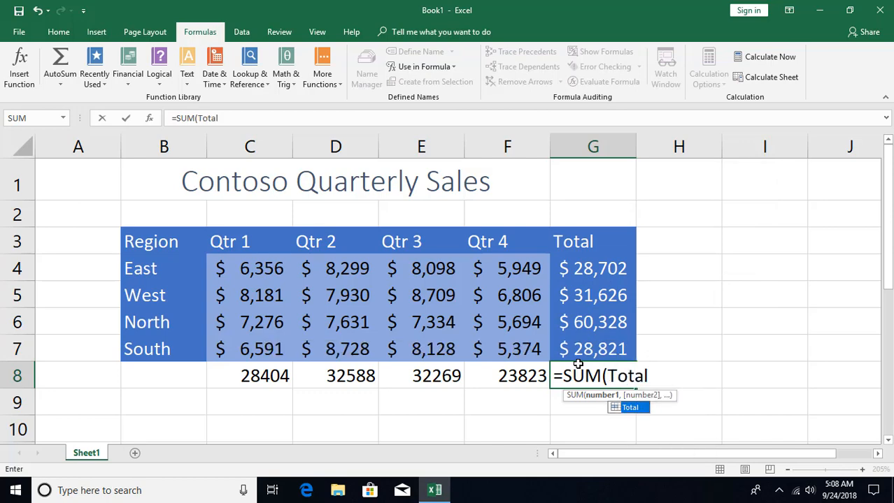
key("Return")
Apply the Total cell style to the grand total in G8
left_click(577, 364)
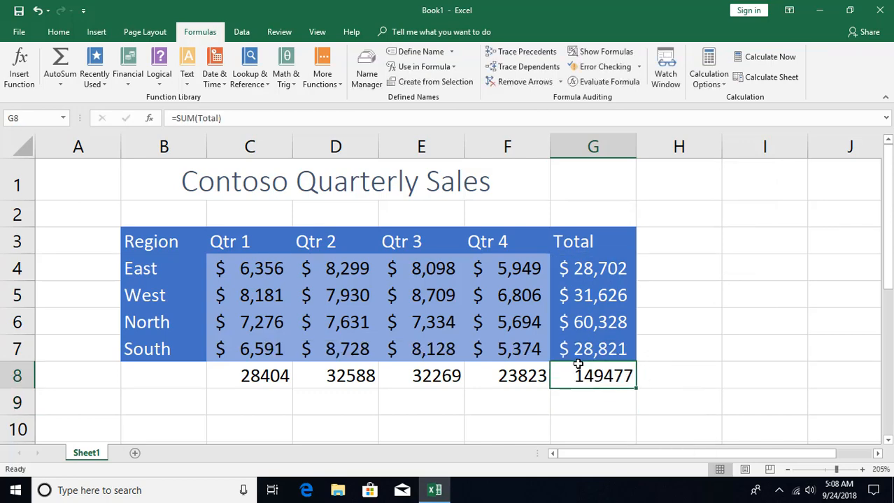
left_click(59, 31)
left_click(604, 70)
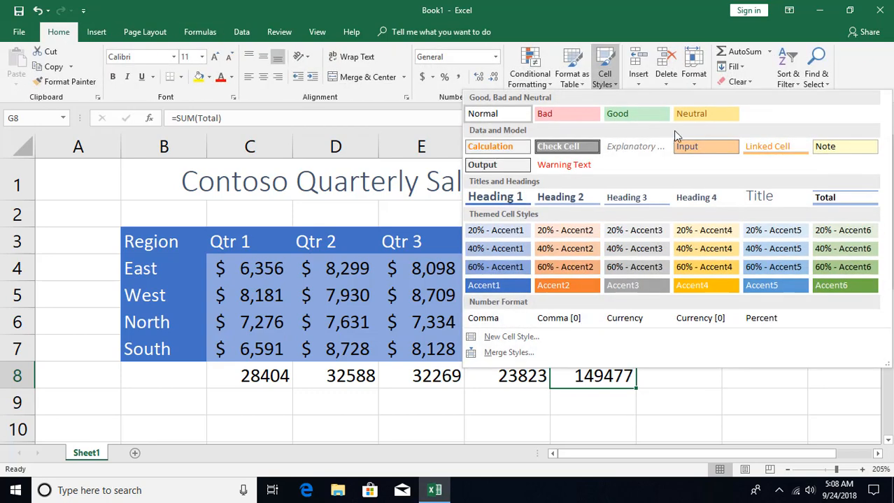
left_click(829, 198)
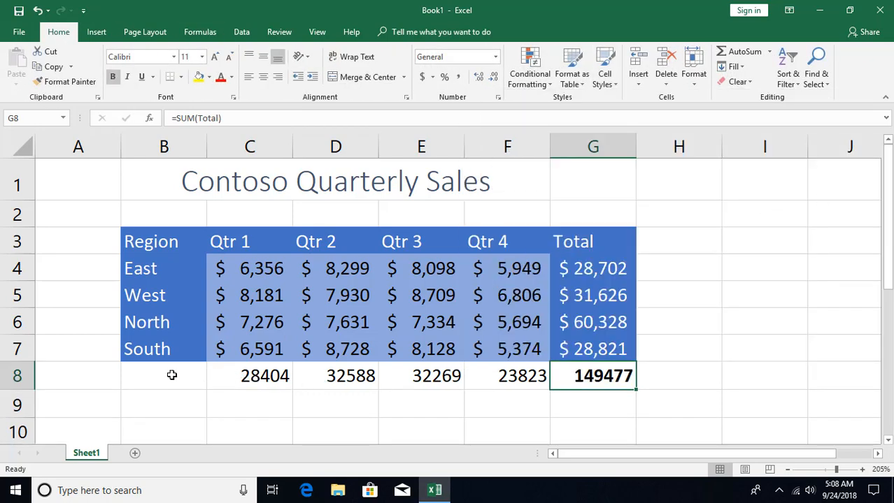
Format the quarterly totals row B8:F8 with the 60% - Accent1 cell style, followed by the Total cell style
left_click_drag(171, 375, 490, 375)
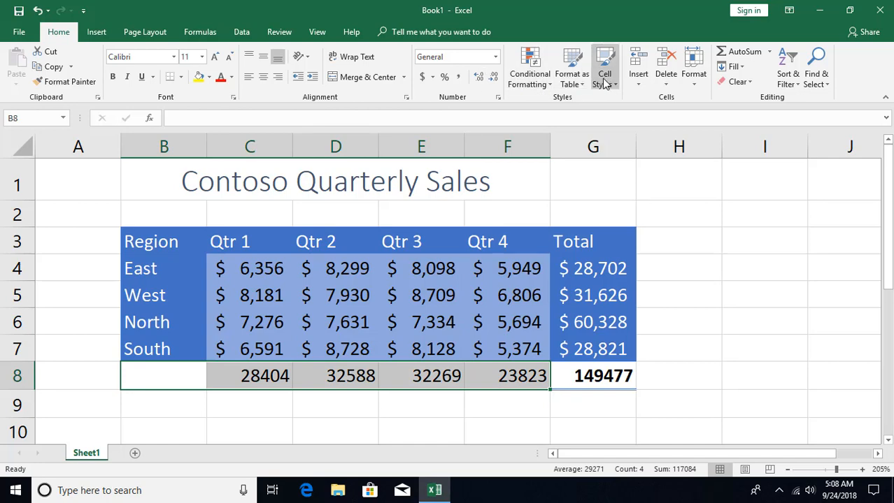
left_click(604, 77)
left_click(495, 267)
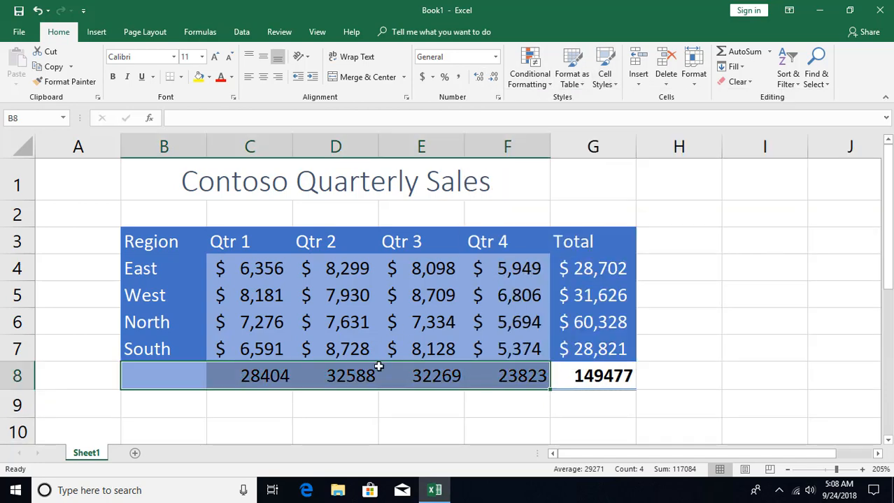
left_click(605, 77)
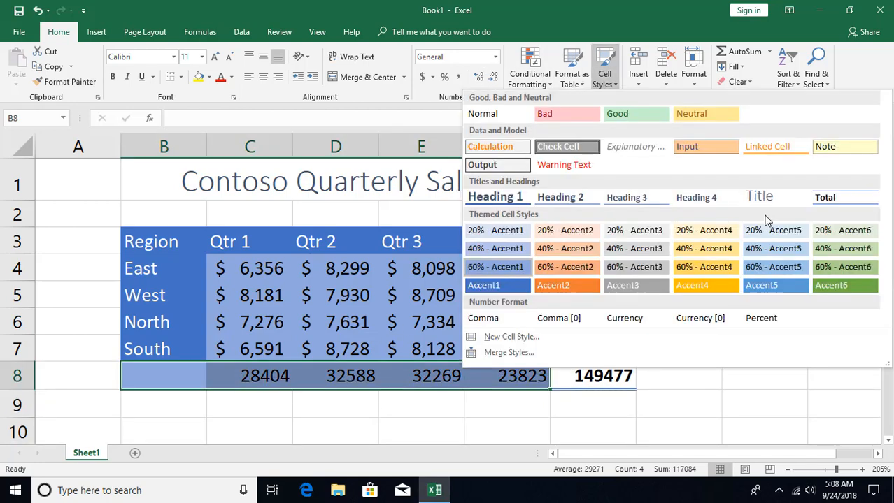
left_click(837, 198)
left_click(545, 319)
left_click(671, 311)
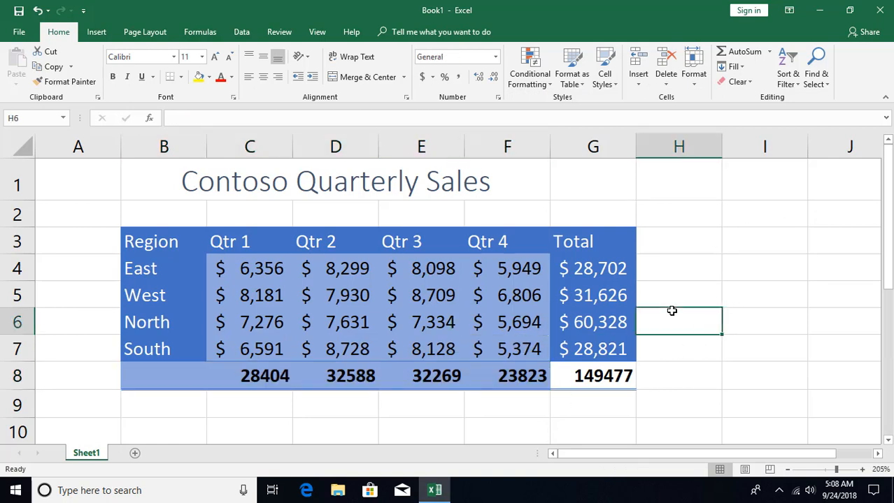